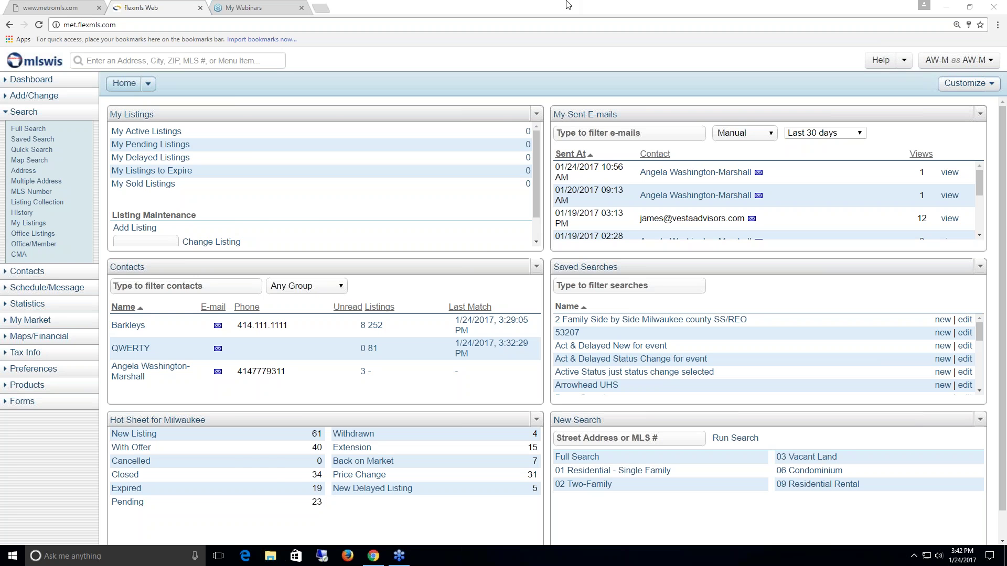
- Browse to FlexMLS Webinars in the Metro MLS FlexMLS Video Library, then return to the FlexMLS dashboard
left_click(35, 10)
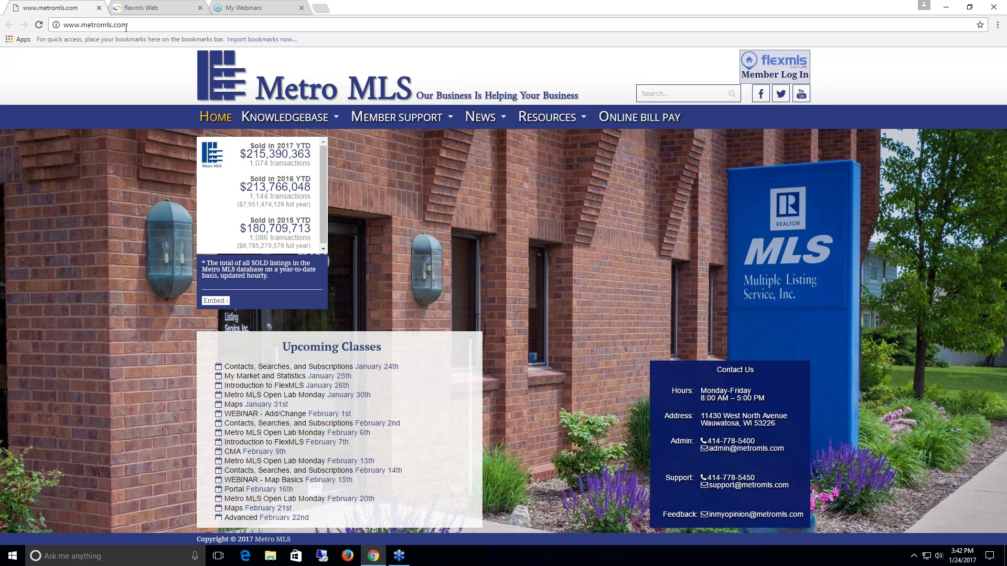
mouse_move(392, 120)
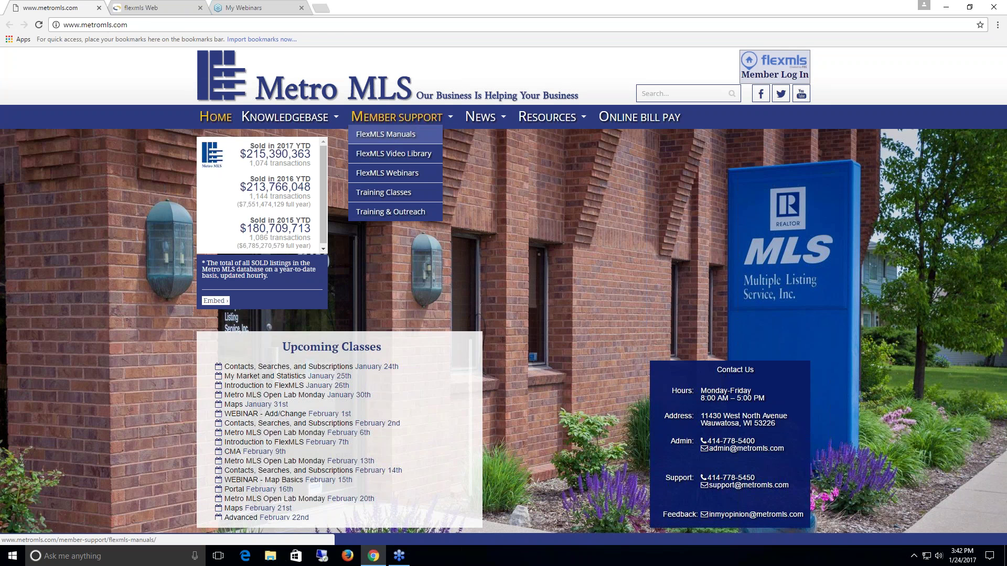
left_click(397, 155)
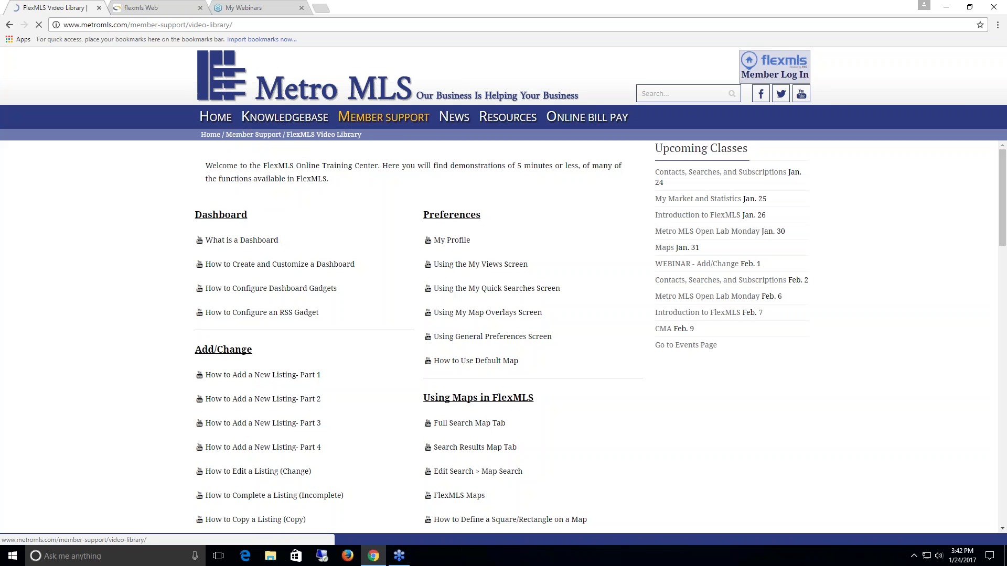
mouse_move(397, 121)
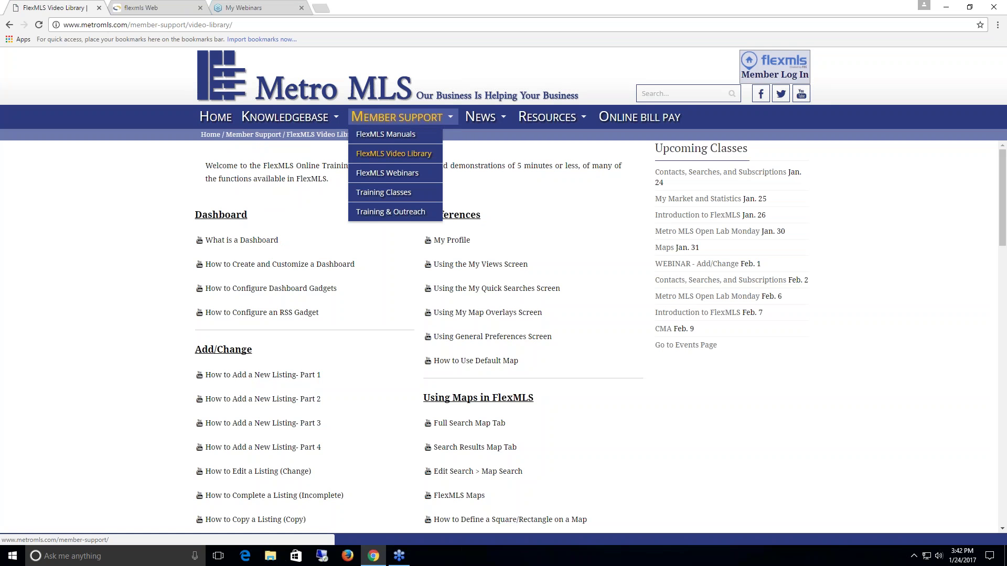
left_click(388, 174)
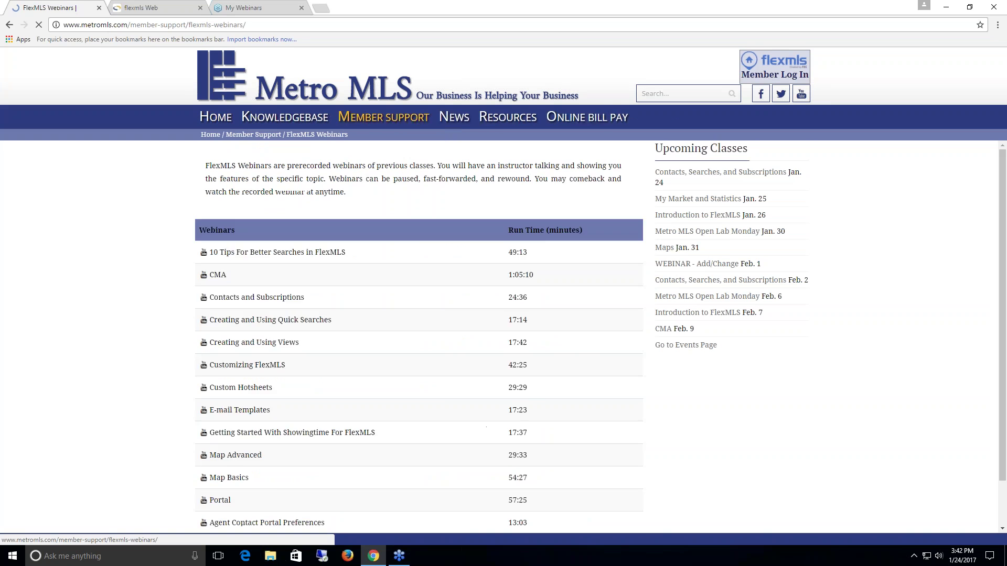
scroll(425, 243, "down", 2)
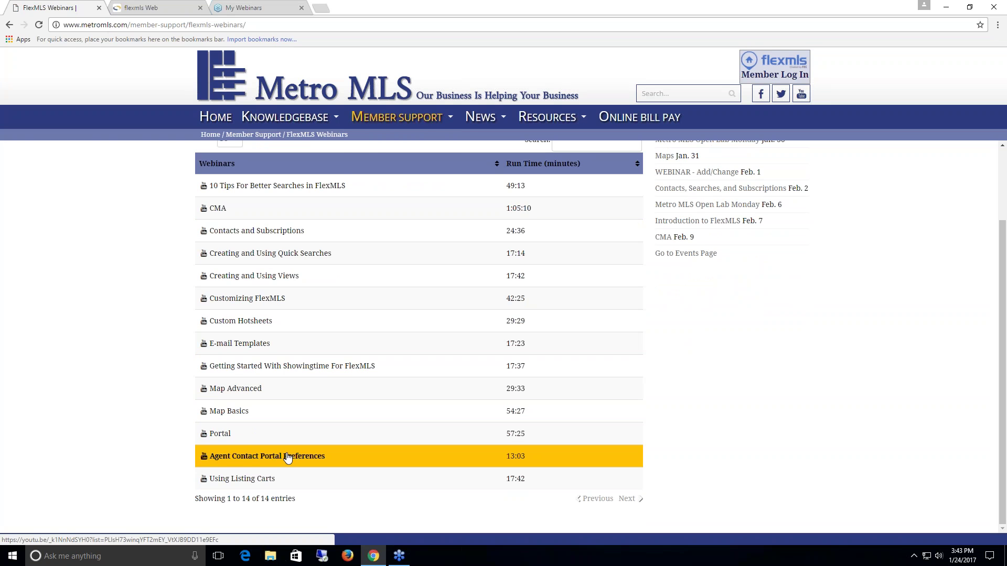
left_click(159, 10)
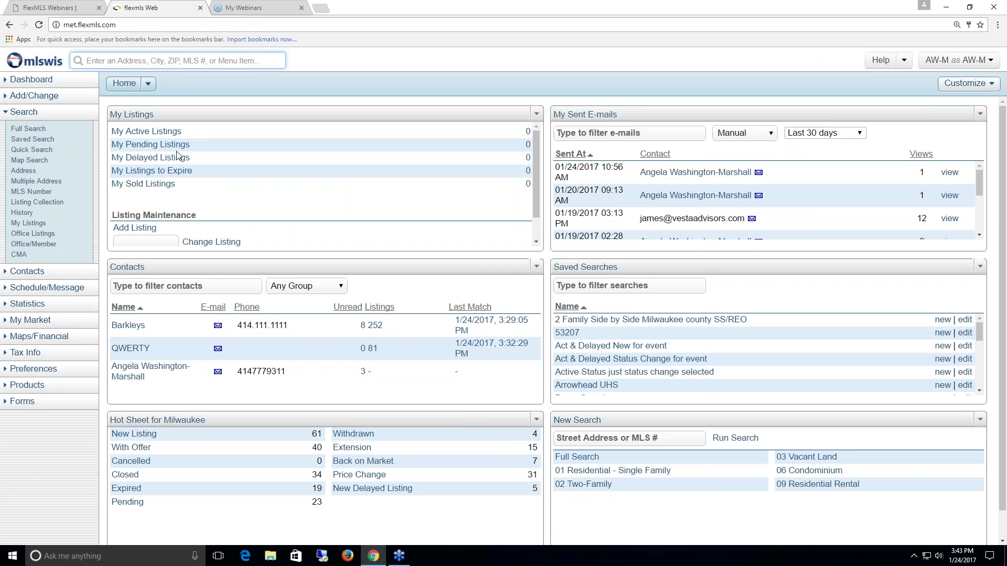
- Start a new contact in Contact Management named 'Portal Contact'
left_click(28, 272)
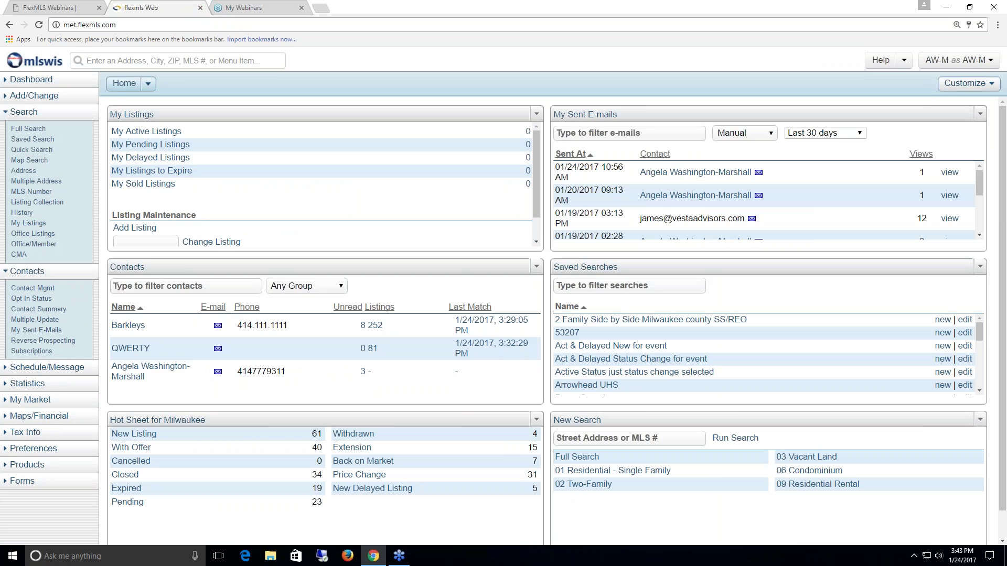
left_click(31, 289)
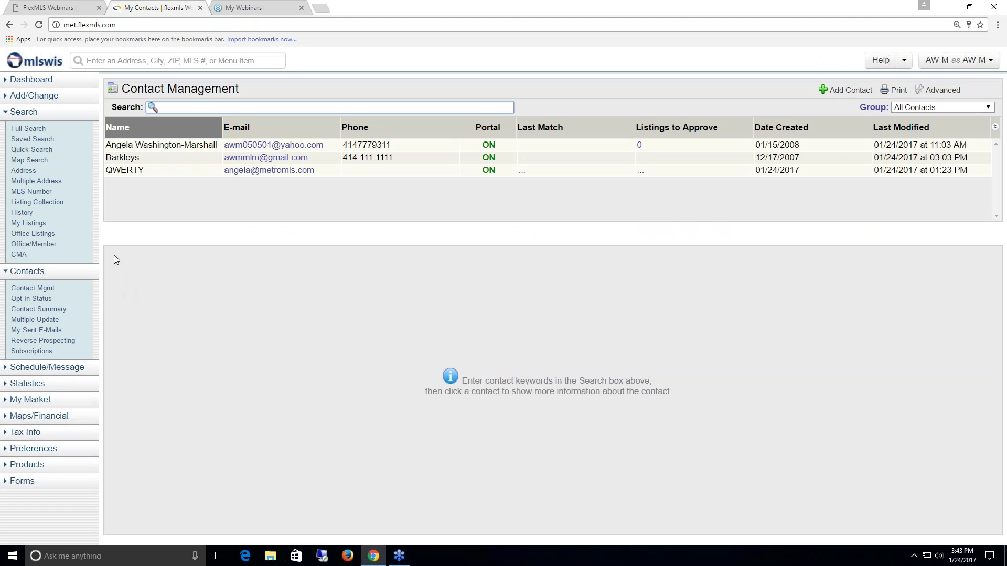
left_click(856, 93)
type("Portal Contact")
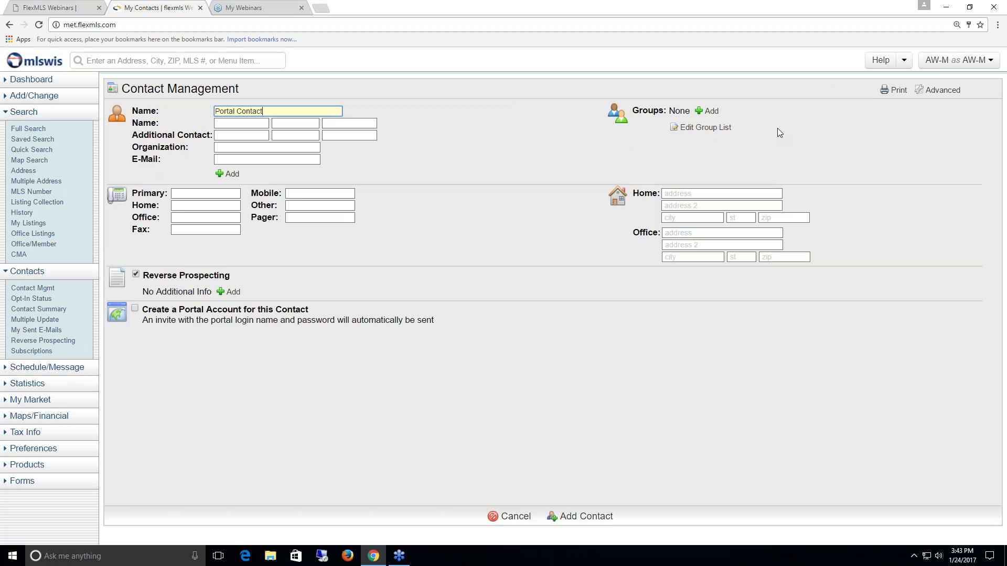
- Enter the contact's e-mail address and save the new contact
left_click(259, 162)
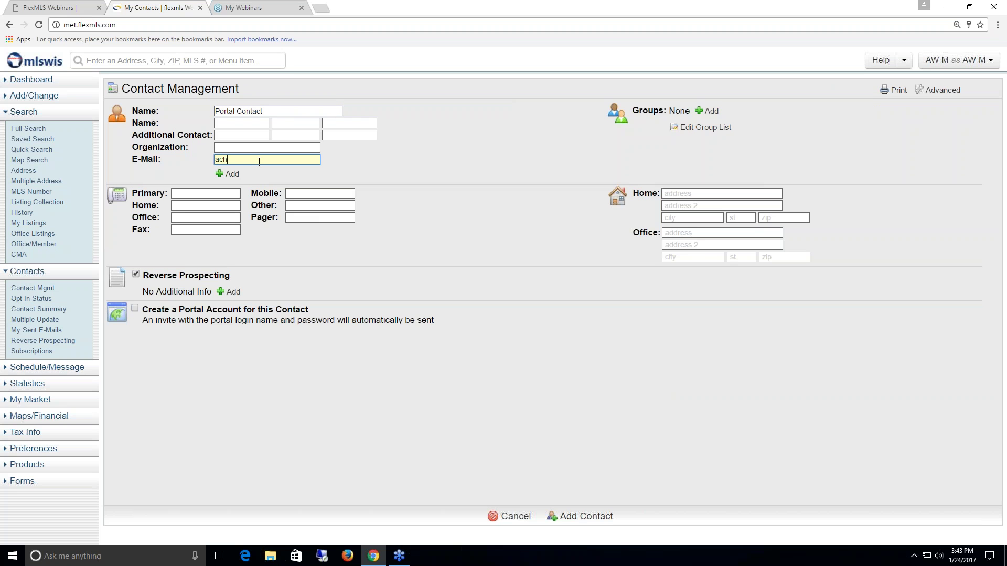
left_click_drag(303, 159, 215, 158)
left_click(311, 160)
left_click_drag(306, 160, 214, 160)
left_click(602, 518)
left_click(592, 519)
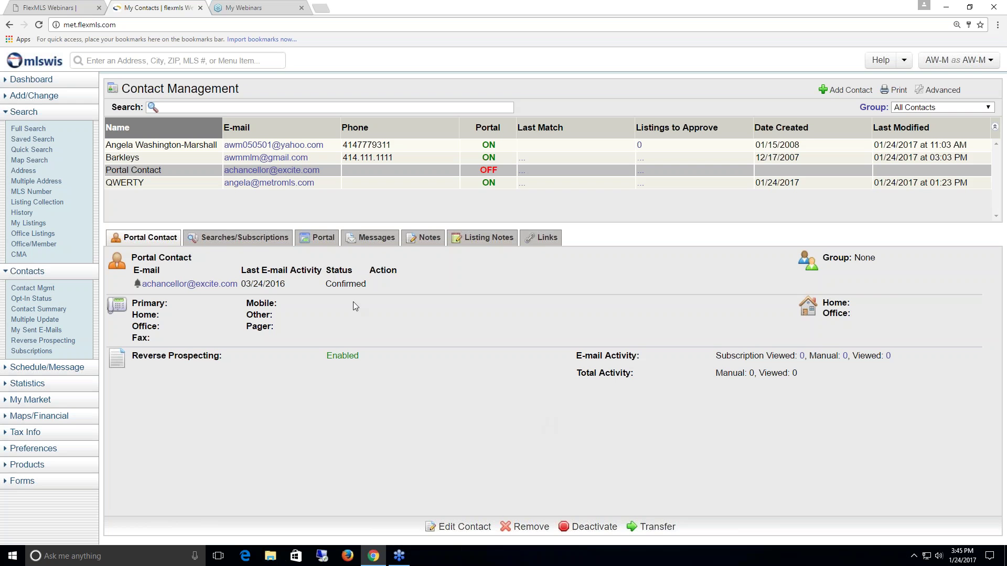
- From Portal Contact's Searches/Subscriptions, attach a saved search by creating a new full search
left_click(239, 241)
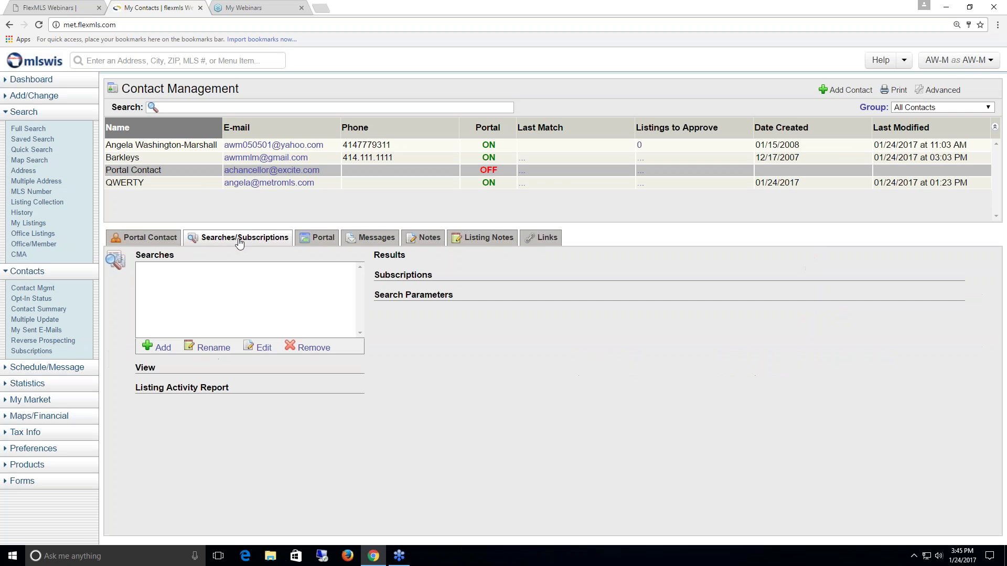
left_click(165, 350)
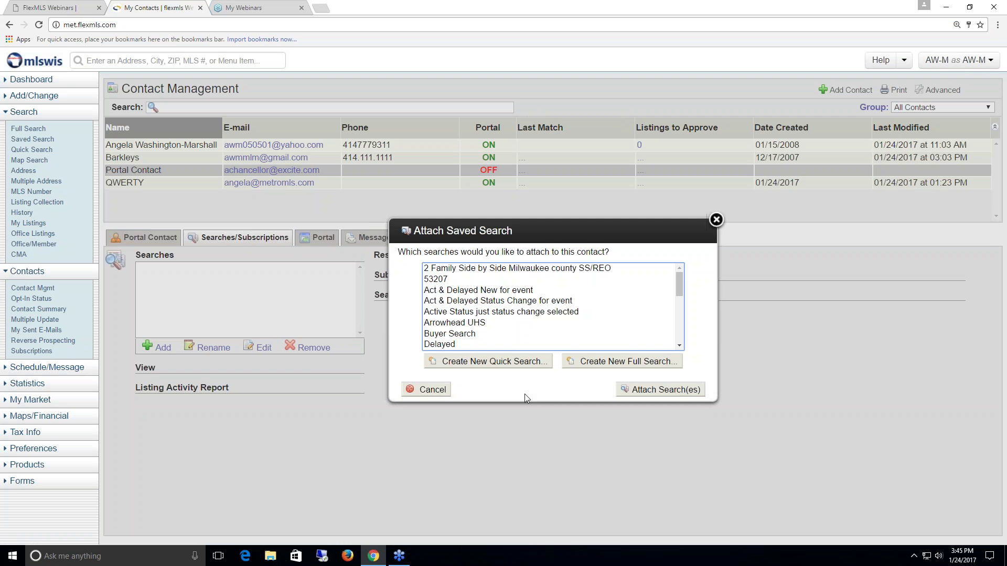
left_click(602, 362)
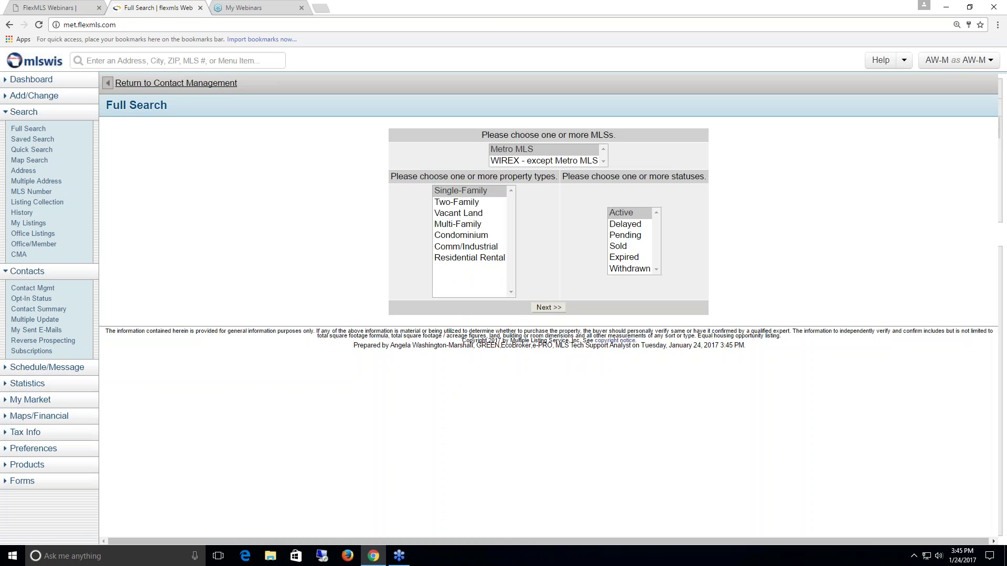
- Limit the single-family active search to Waukesha county and Brookfield
left_click(549, 308)
left_click(543, 219)
type("wauk")
left_click(847, 202)
- Set 3–4 bedrooms, 1.5–2.5 baths and at least 2.5 garage spaces, then save the search
key("Tab")
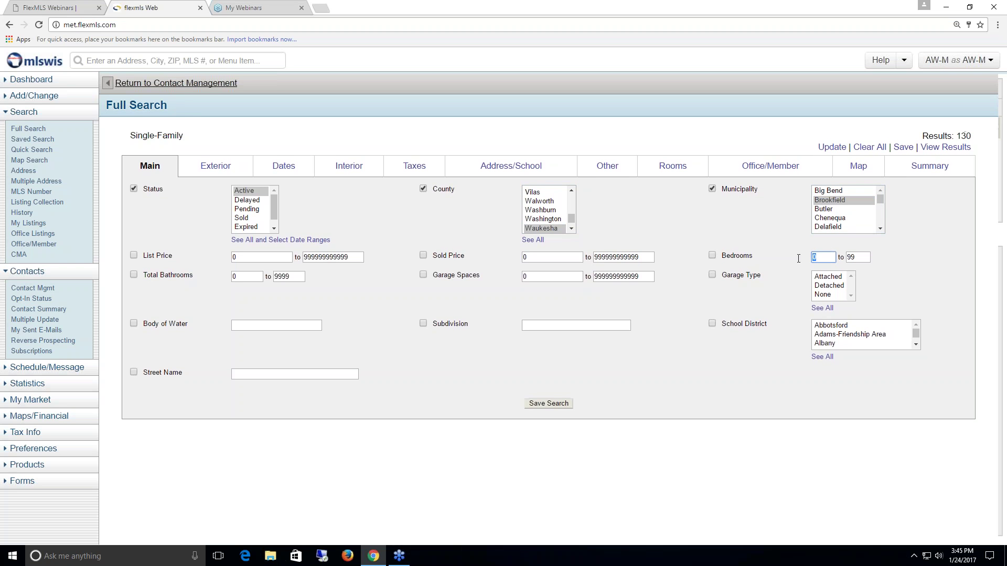
type("3")
key("Tab")
type("4")
key("Tab")
type("1.5")
key("Tab")
type("2.5")
left_click(549, 276)
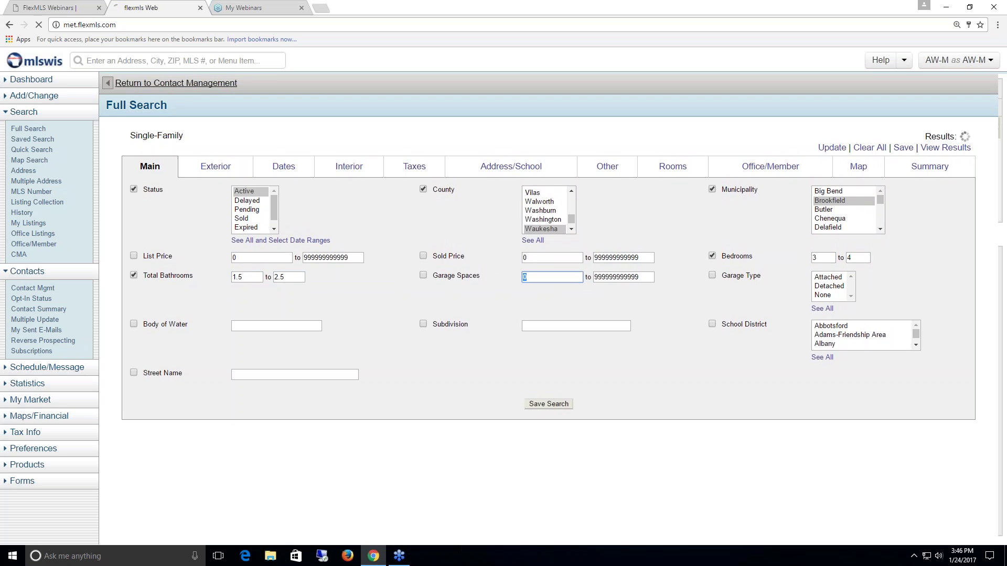
type("2.5")
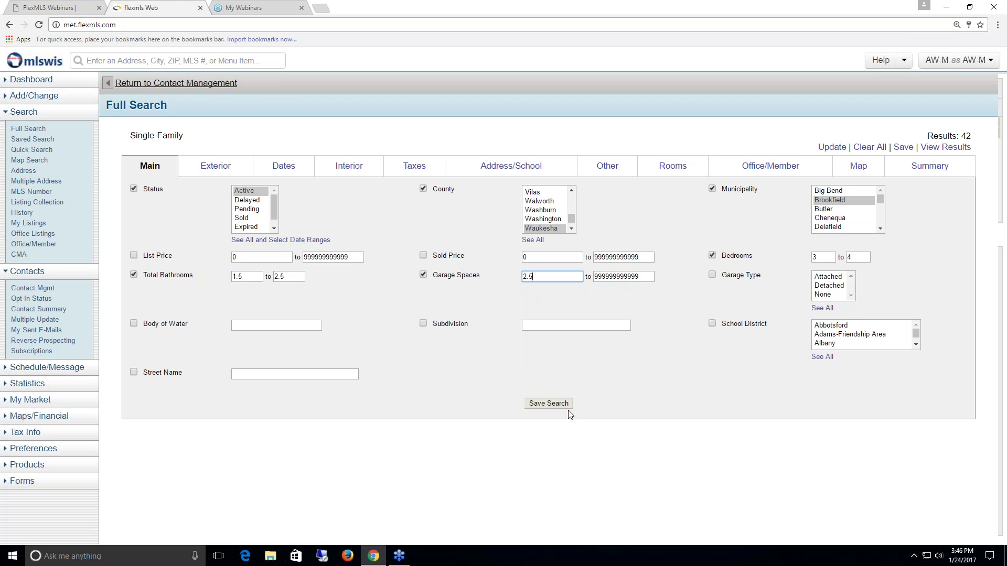
left_click(549, 404)
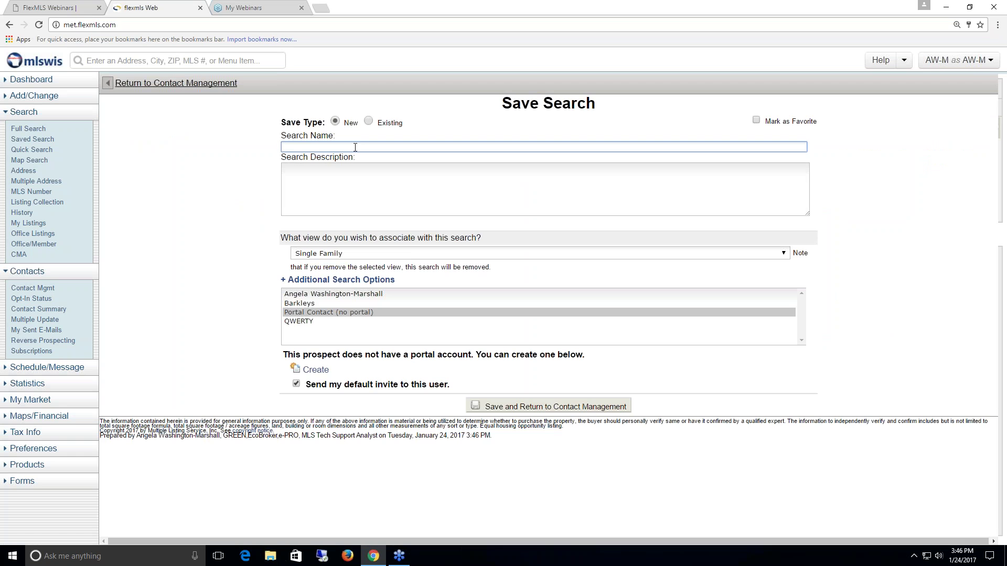
- Name the saved search 'Brookfield SF' and move to the Search Description box
type("Brookfield SF")
left_click(357, 175)
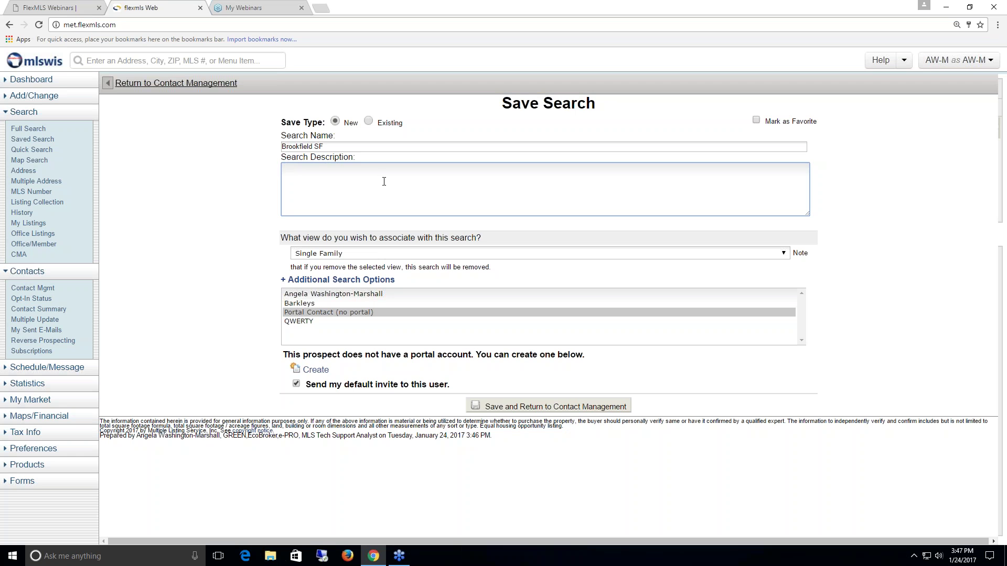
- Describe the search as 'this is what I entered in search description box' and create Portal Contact's portal account
type("this is what I entered in search description box")
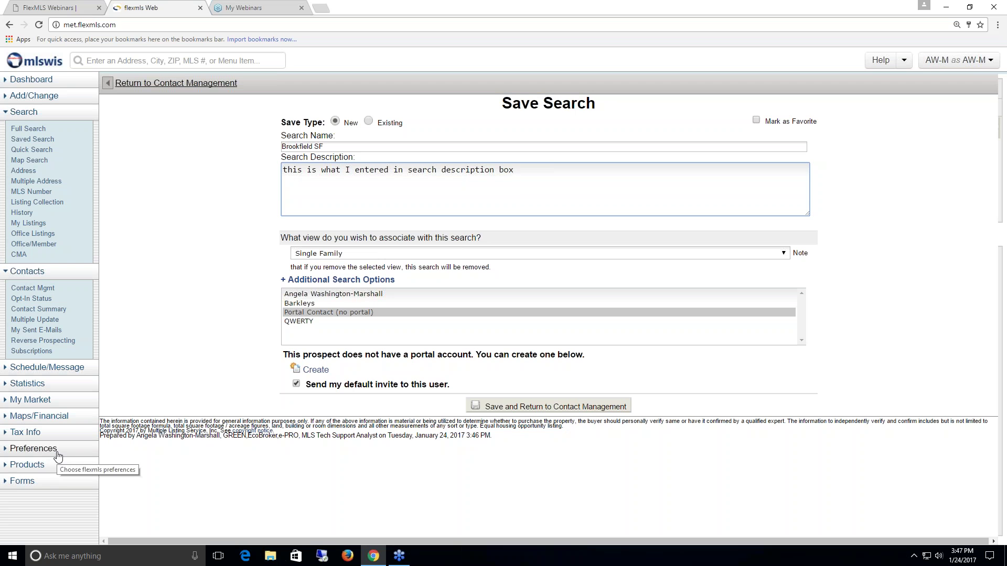
left_click(313, 370)
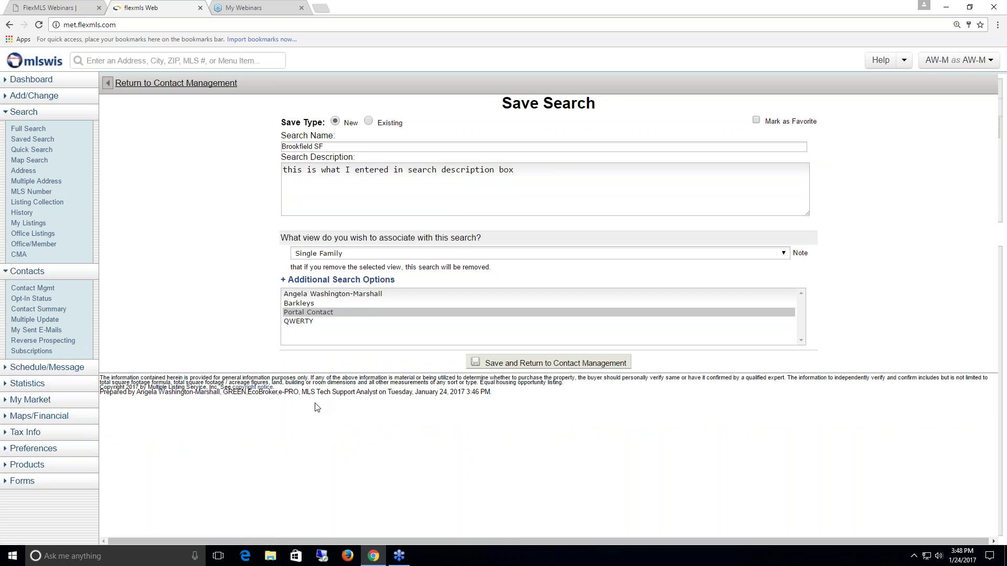
- Save Brookfield SF to Portal Contact, cancel another attach, and open excite.co in a new tab
left_click(526, 362)
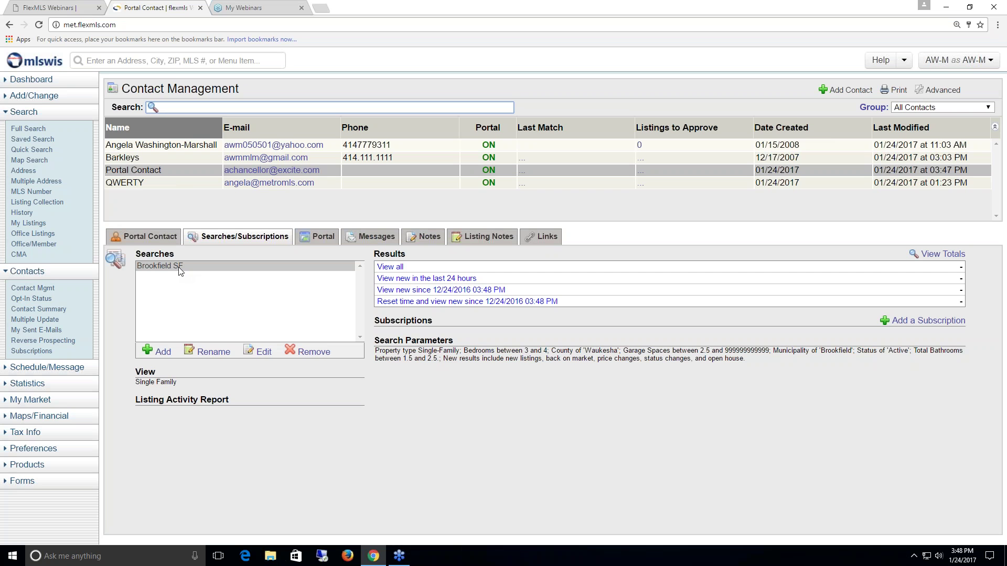
left_click(163, 355)
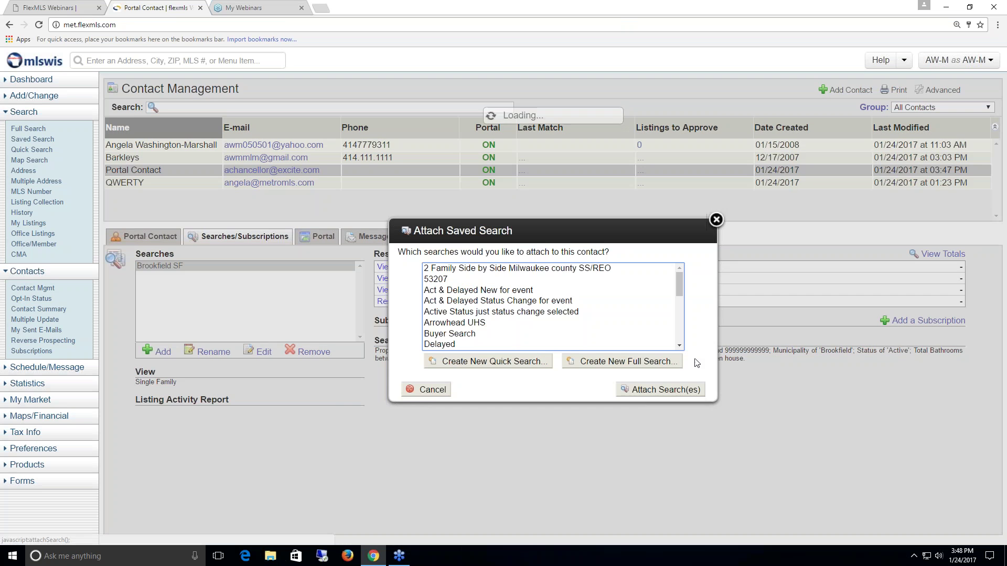
left_click(716, 220)
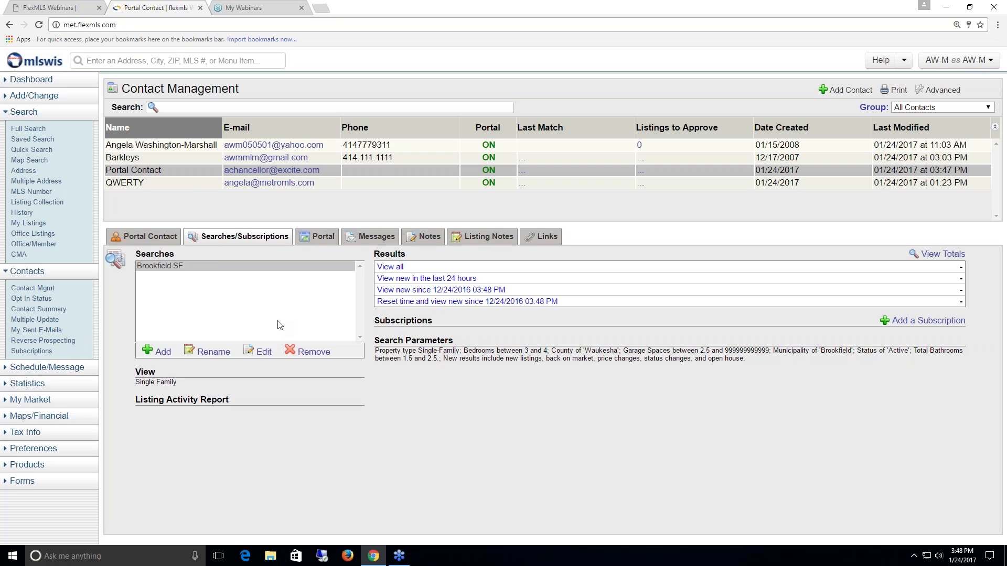
left_click(324, 12)
type("excite.co")
- Sign in to Excite Mail with the member name and password, declining to save the password
key("Return")
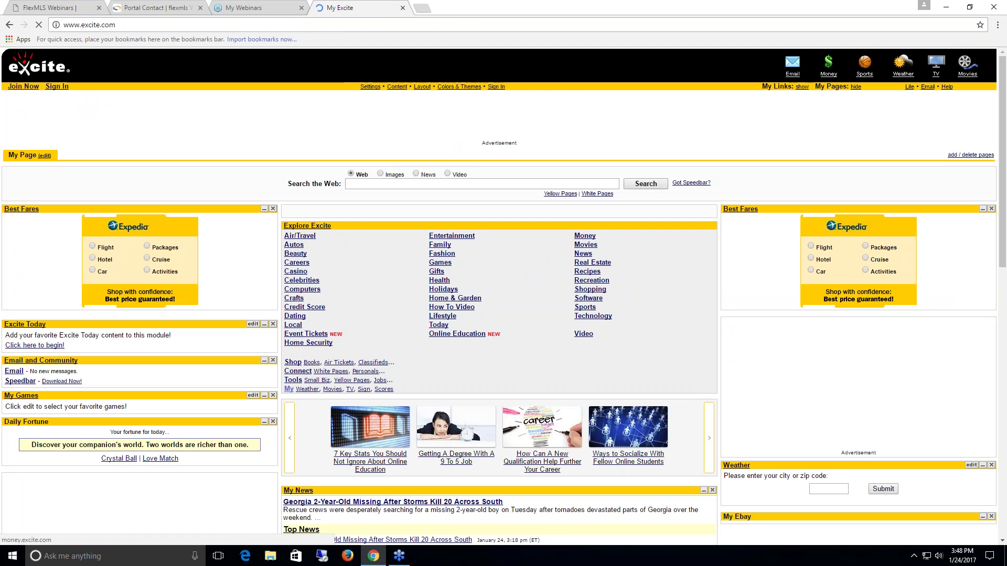
left_click(928, 87)
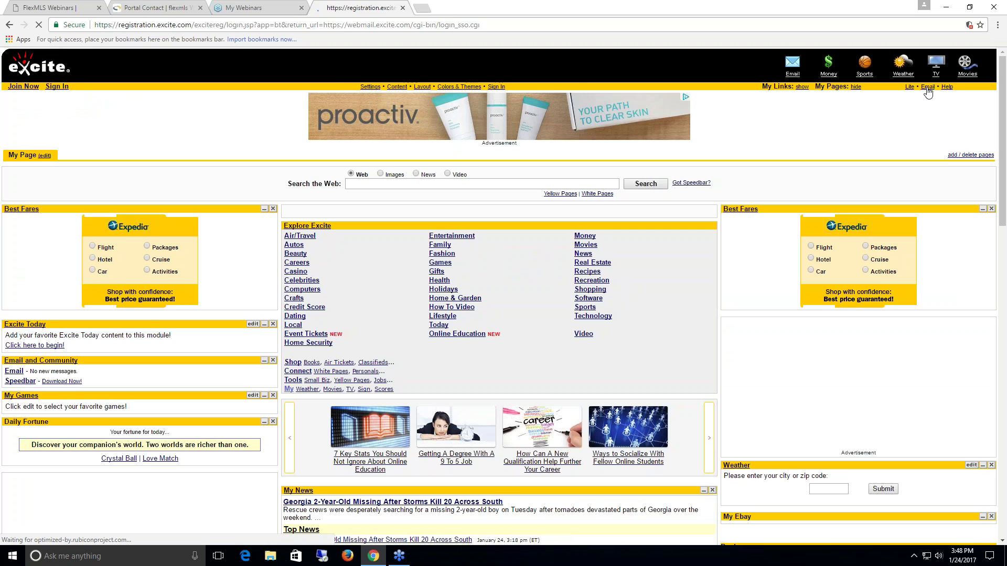
left_click(478, 143)
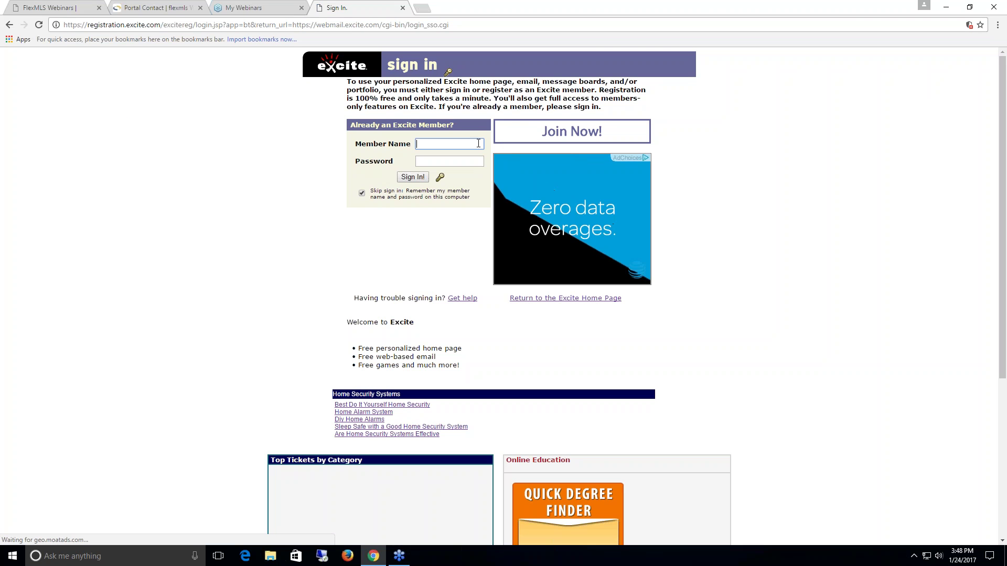
key("Tab")
type("********")
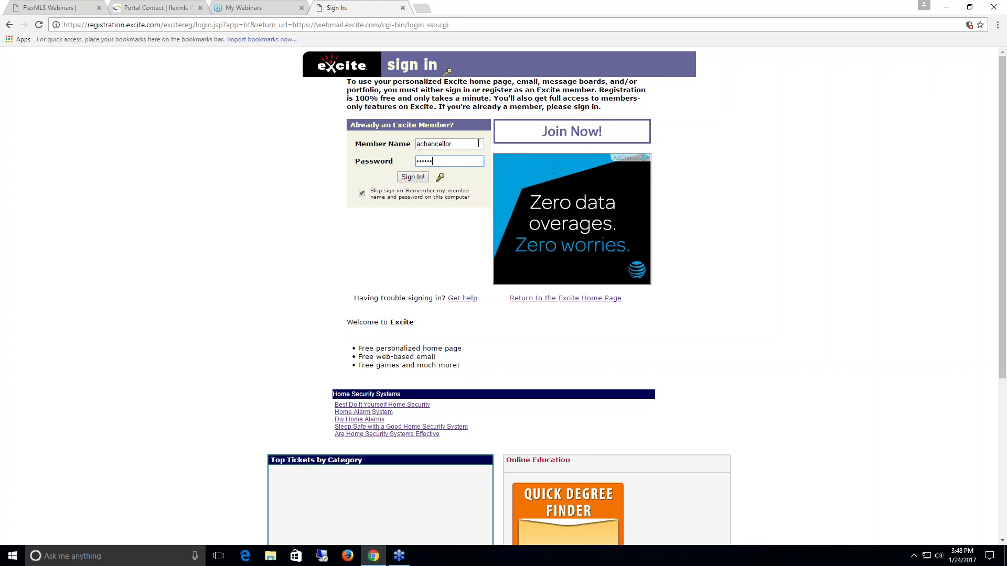
key("Return")
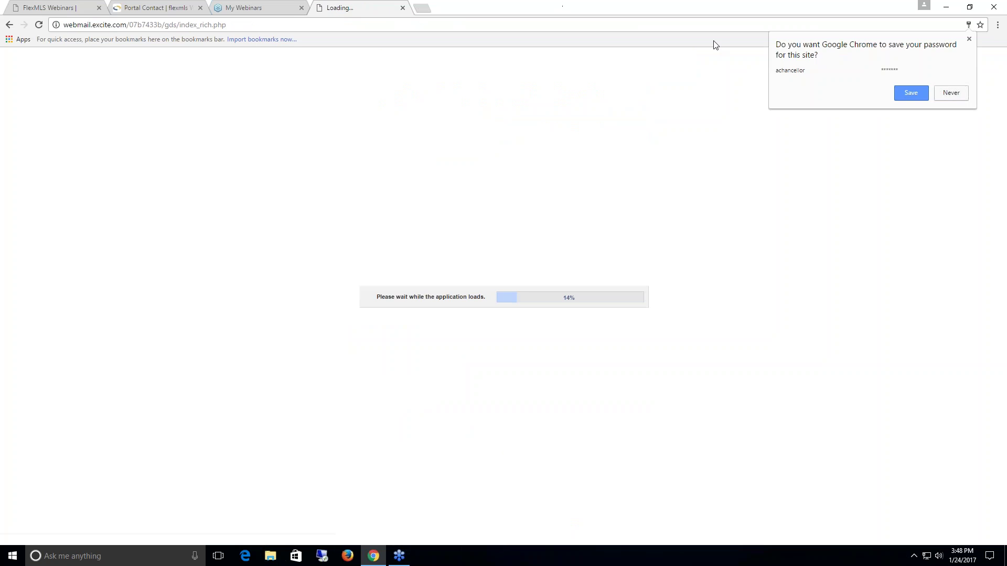
left_click(969, 40)
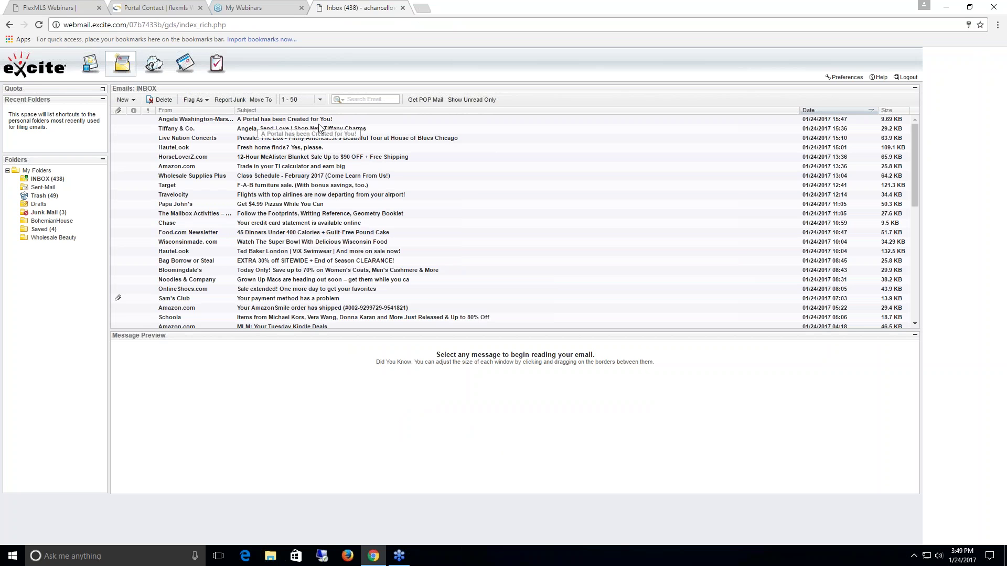
- Open the 'A Portal has been Created for You!' email in its own window and read through the invitation
double_click(325, 119)
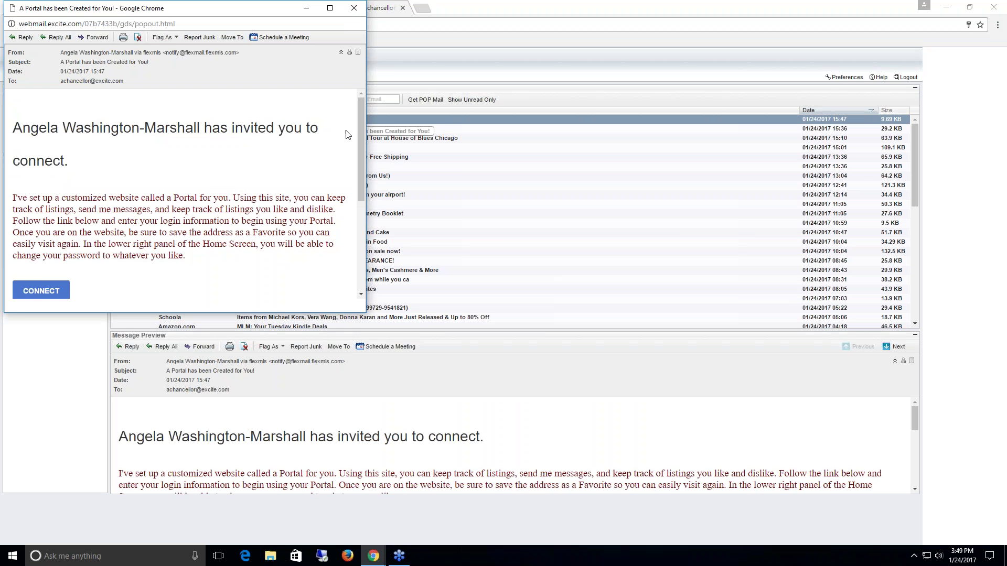
left_click_drag(22, 130, 177, 131)
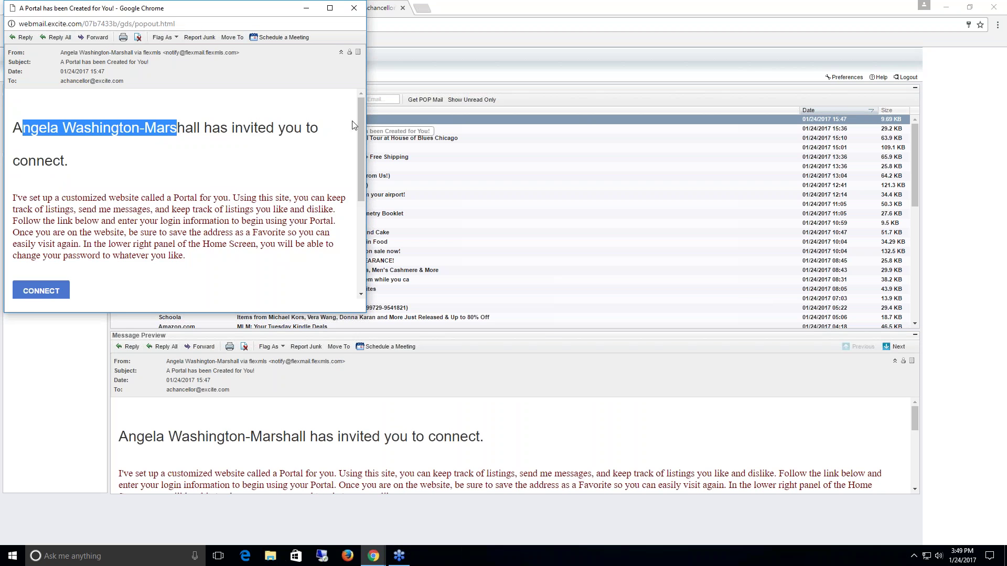
left_click(144, 135)
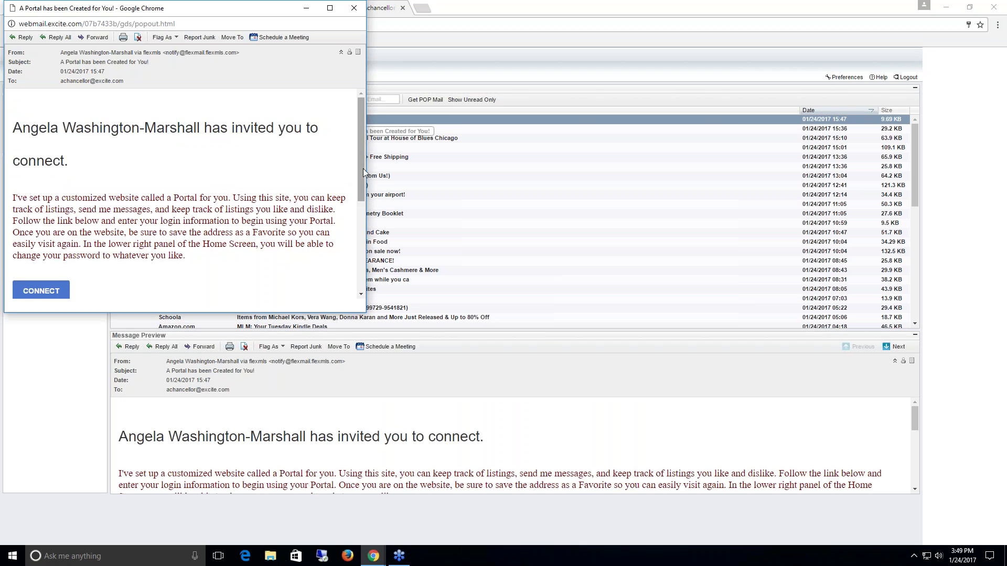
scroll(363, 168, "down", 2)
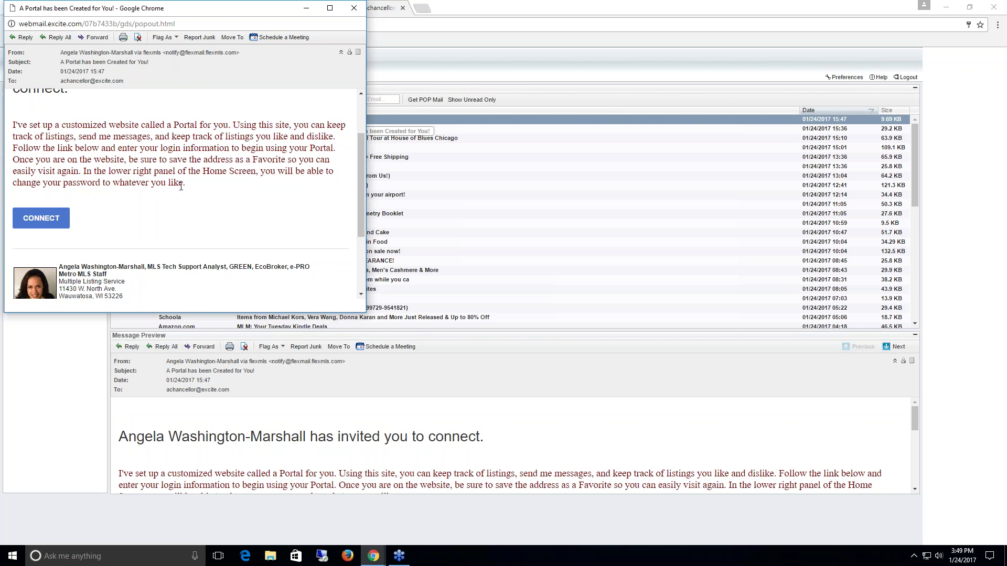
scroll(360, 202, "down", 2)
scroll(360, 202, "down", 2)
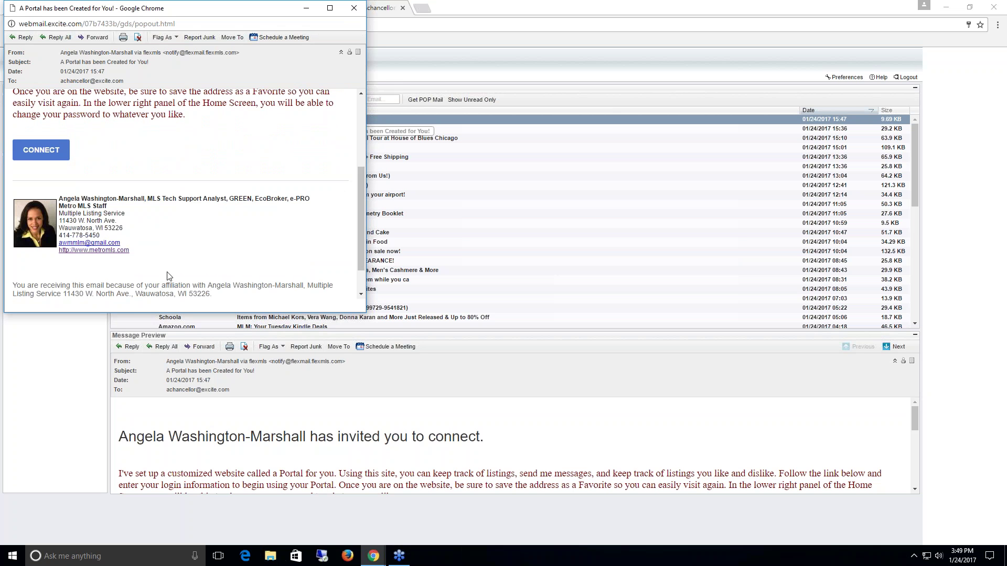
- Follow the email's CONNECT link, look over the portal's Sign Up form, then return to Contact Management
left_click(42, 151)
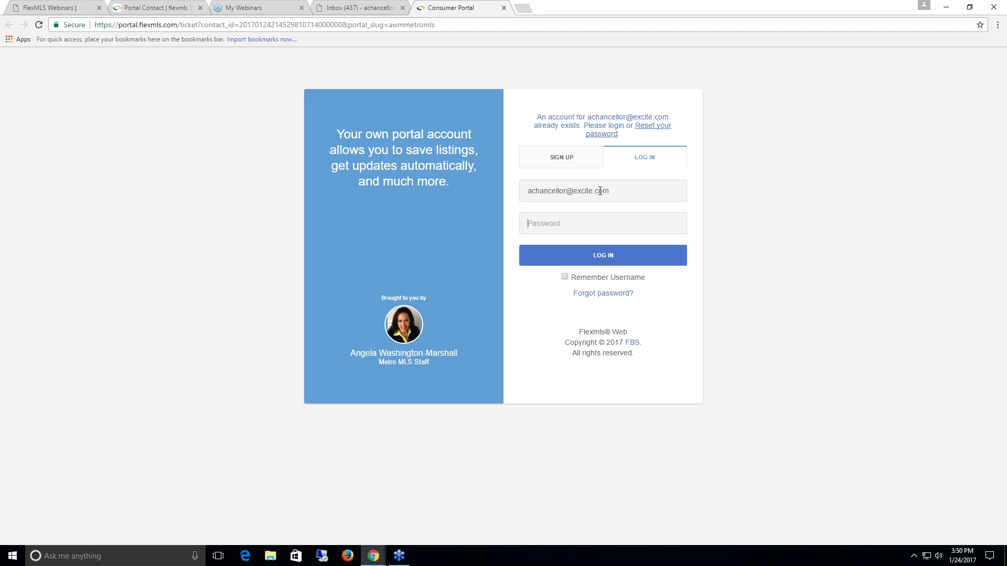
left_click_drag(613, 191, 520, 238)
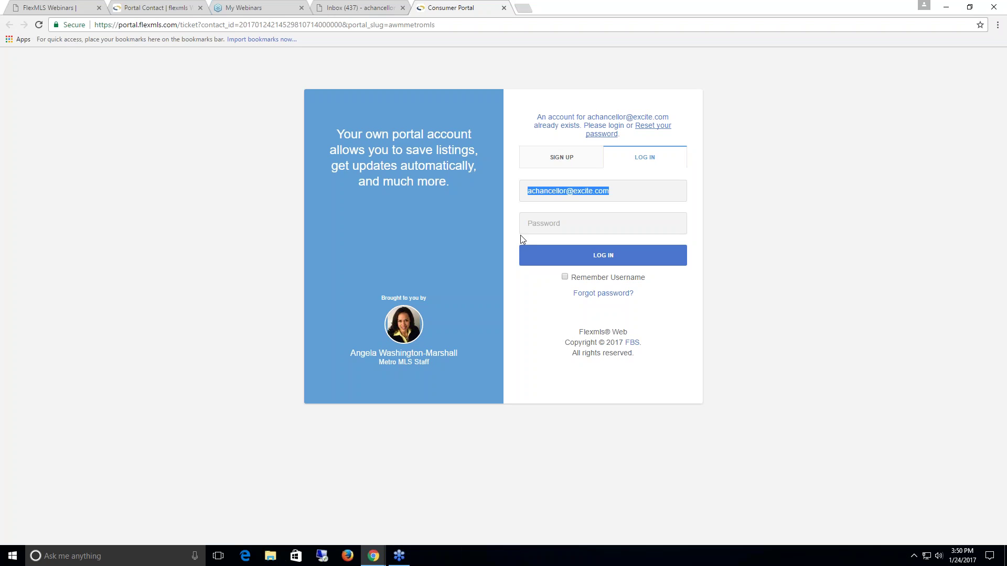
left_click(563, 159)
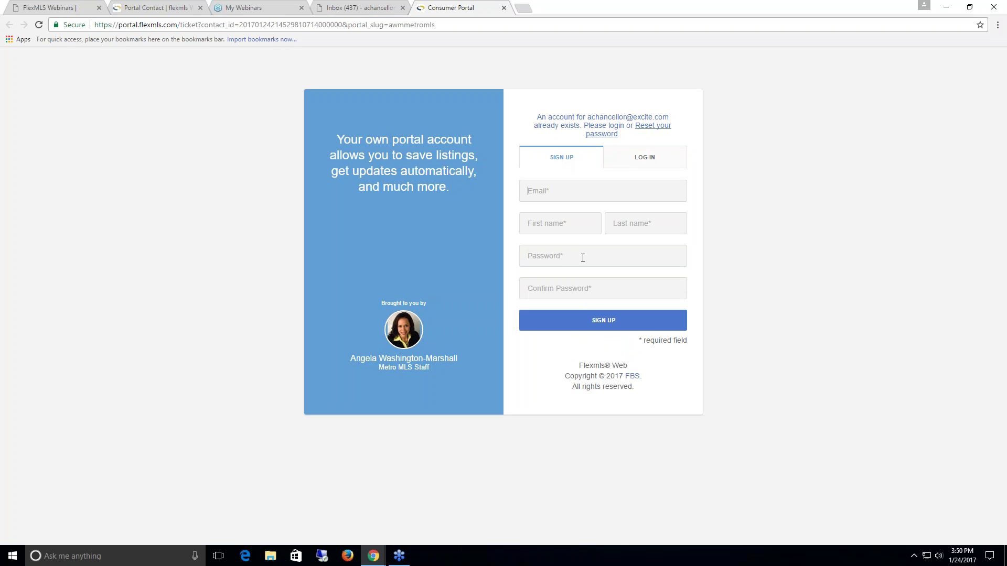
left_click(556, 191)
left_click(574, 255)
left_click(153, 10)
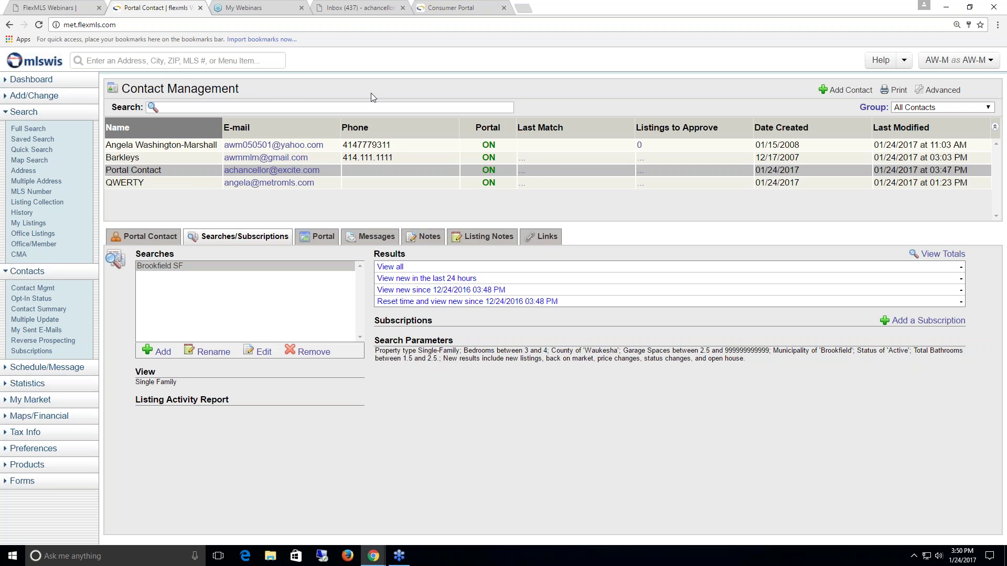
left_click(313, 241)
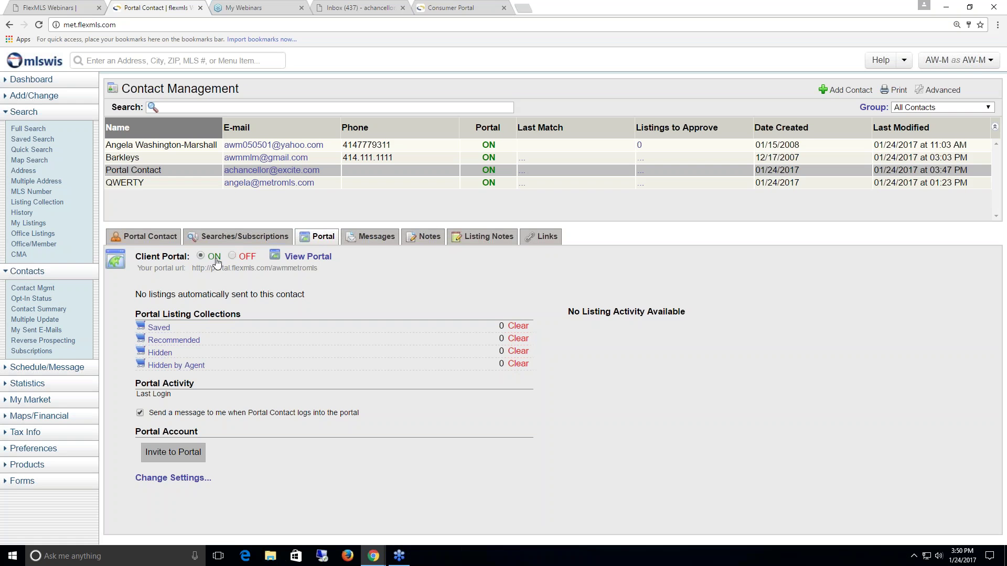
left_click_drag(193, 269, 319, 268)
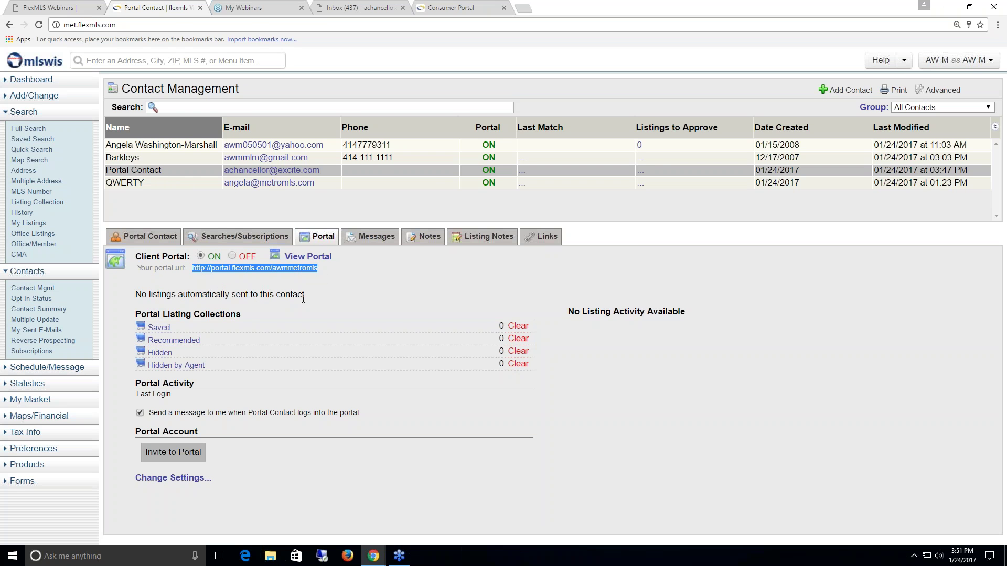
left_click(218, 242)
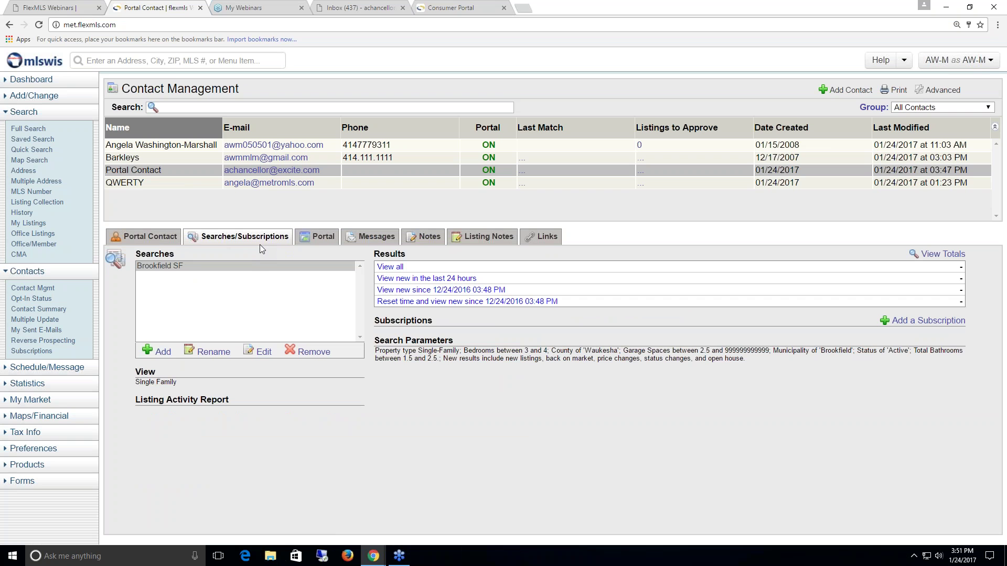
left_click(324, 238)
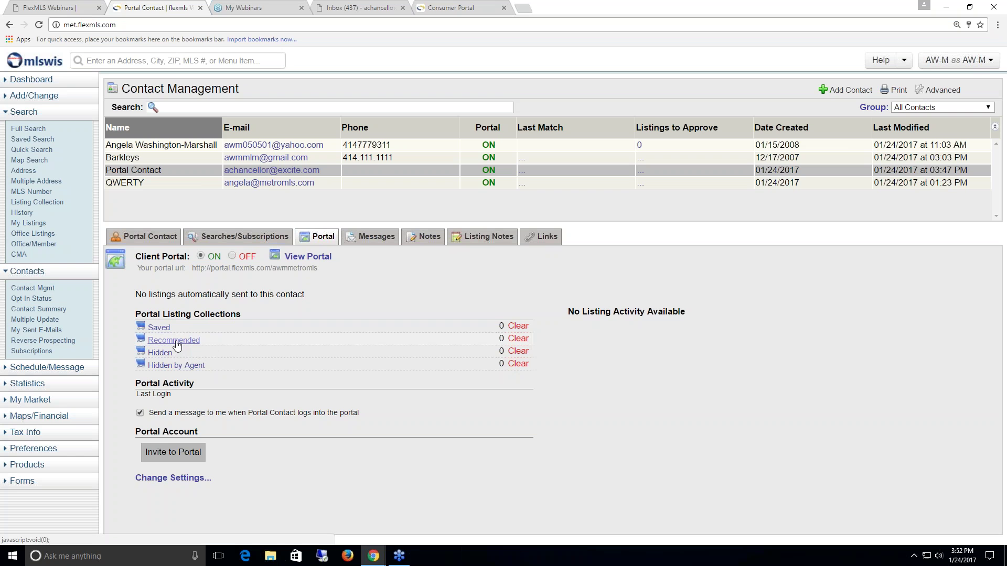
left_click(228, 241)
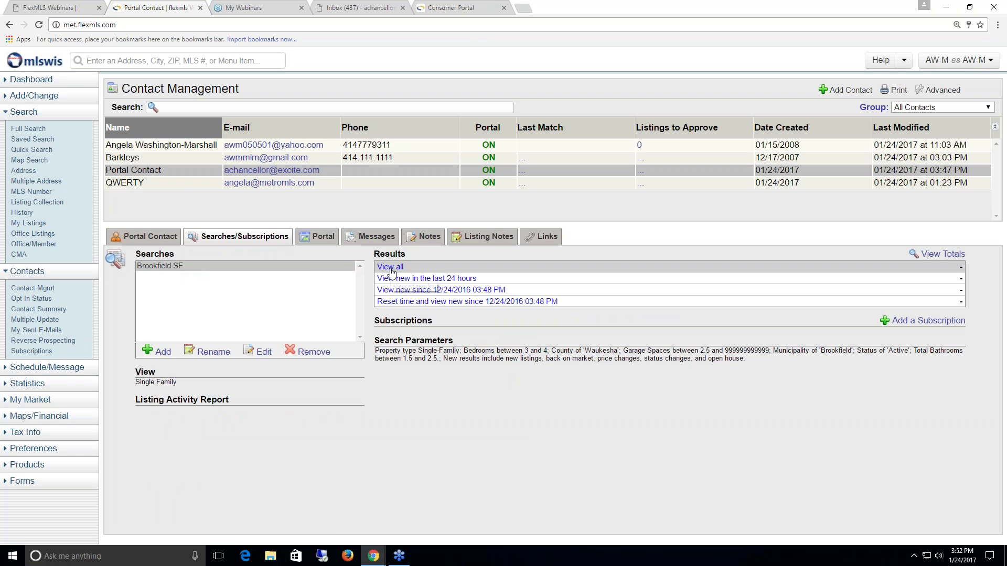
left_click(414, 278)
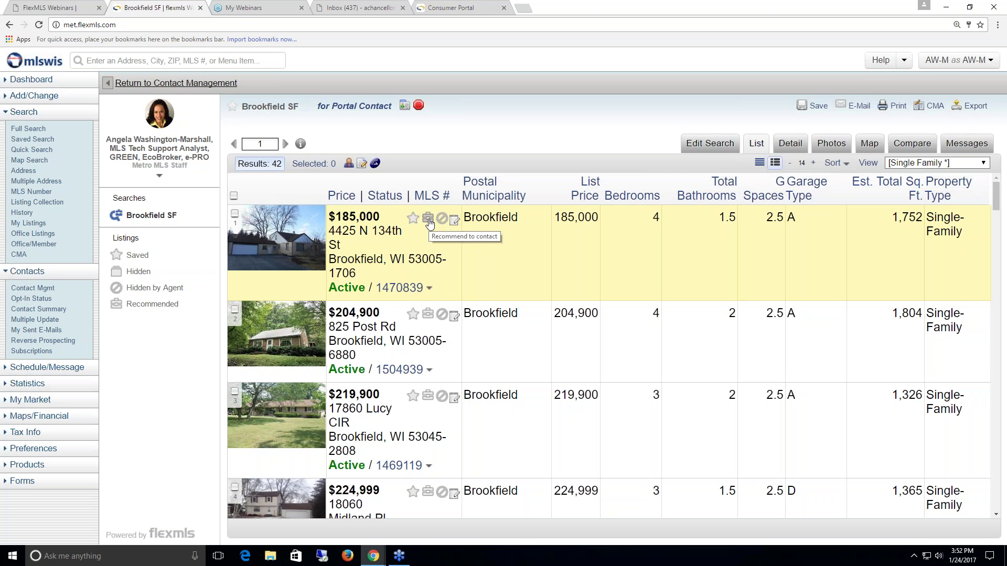
left_click(428, 222)
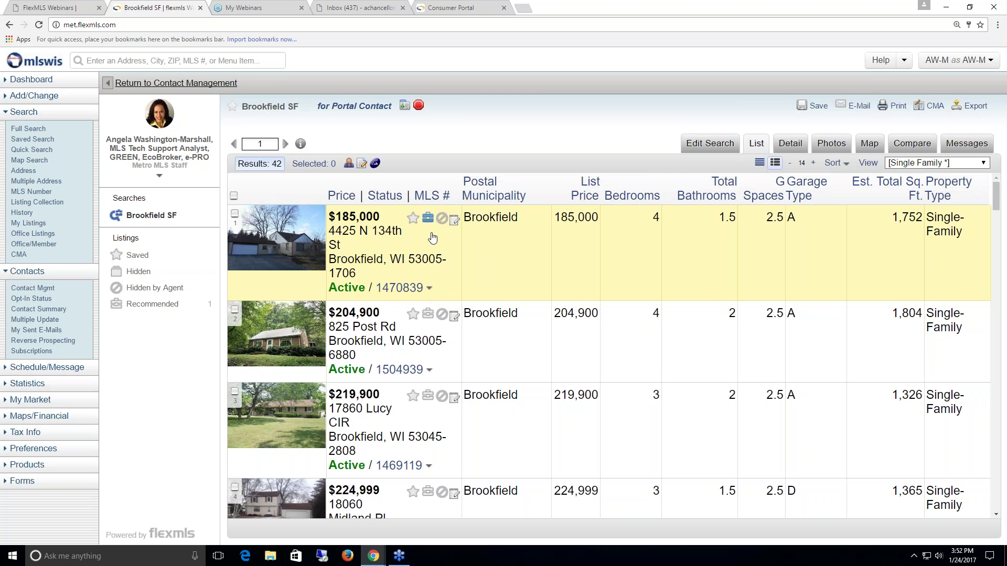
left_click(428, 218)
left_click(61, 7)
left_click(146, 7)
left_click(204, 84)
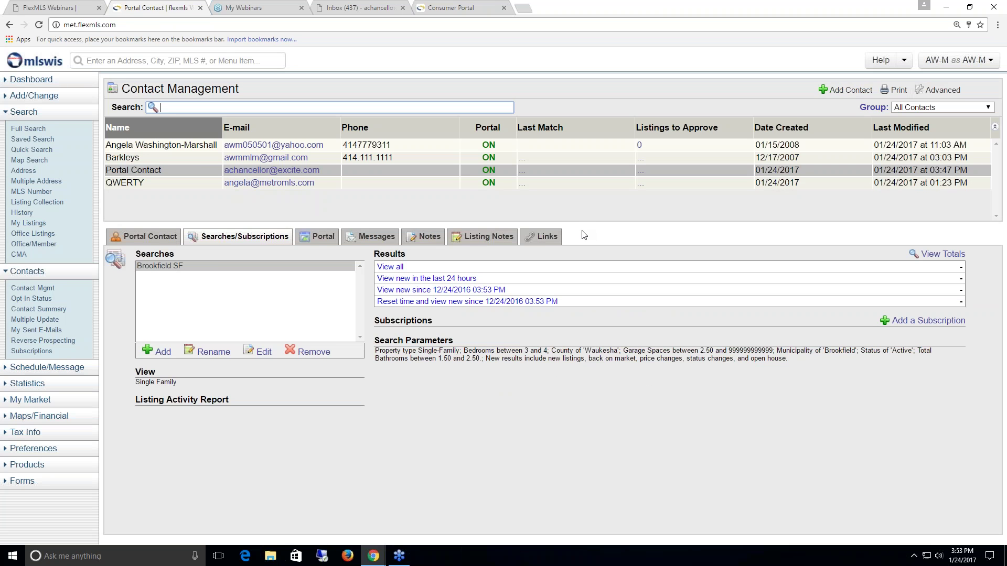
left_click(315, 238)
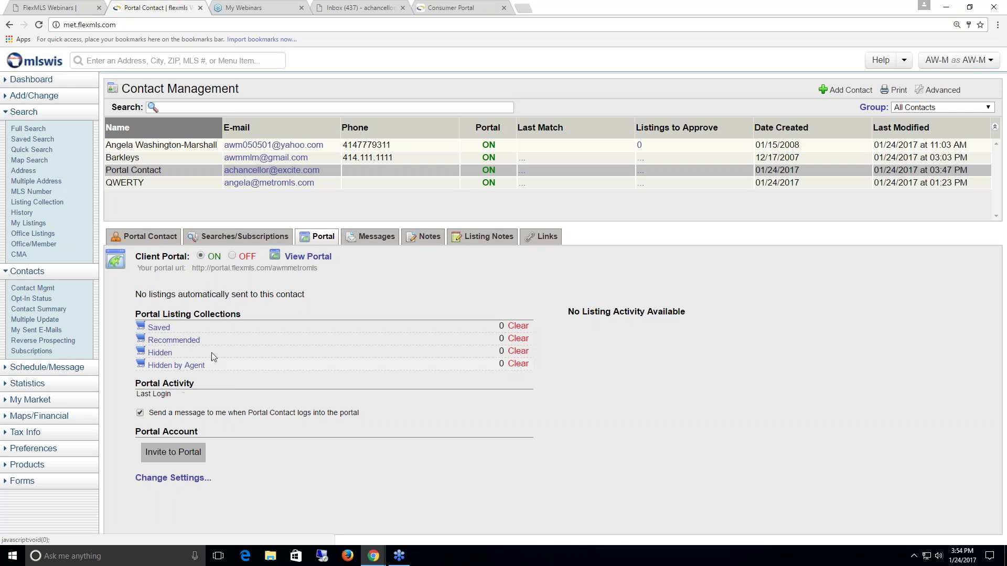
left_click(243, 237)
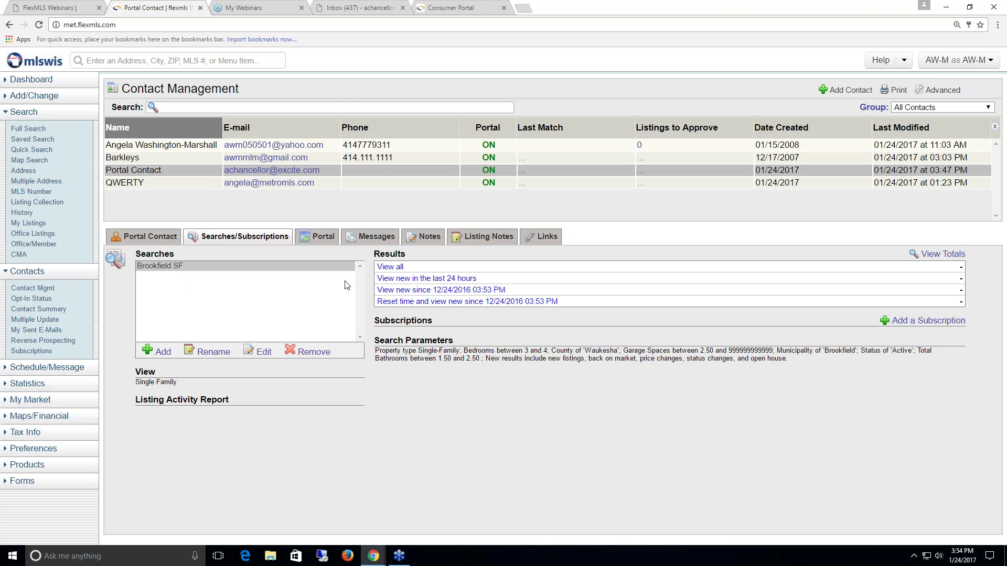
left_click(390, 266)
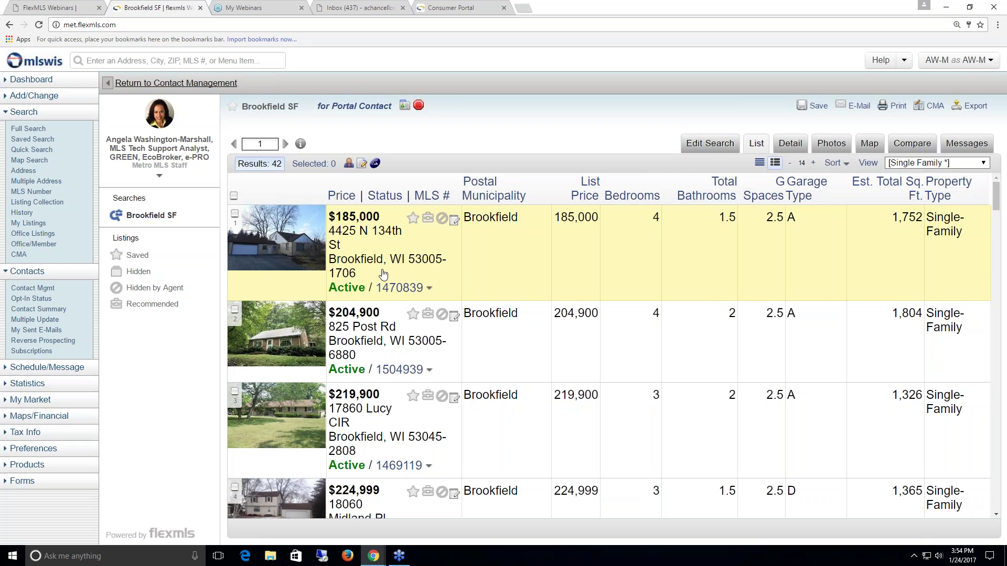
left_click(441, 314)
- Return to Contact Management and show Portal Contact's Portal tab details
left_click(193, 84)
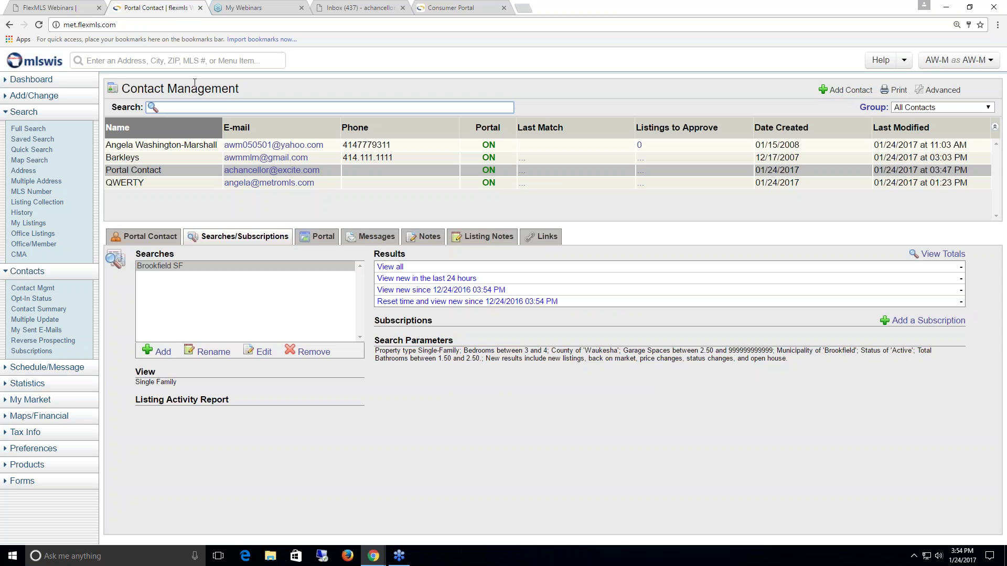
left_click(321, 239)
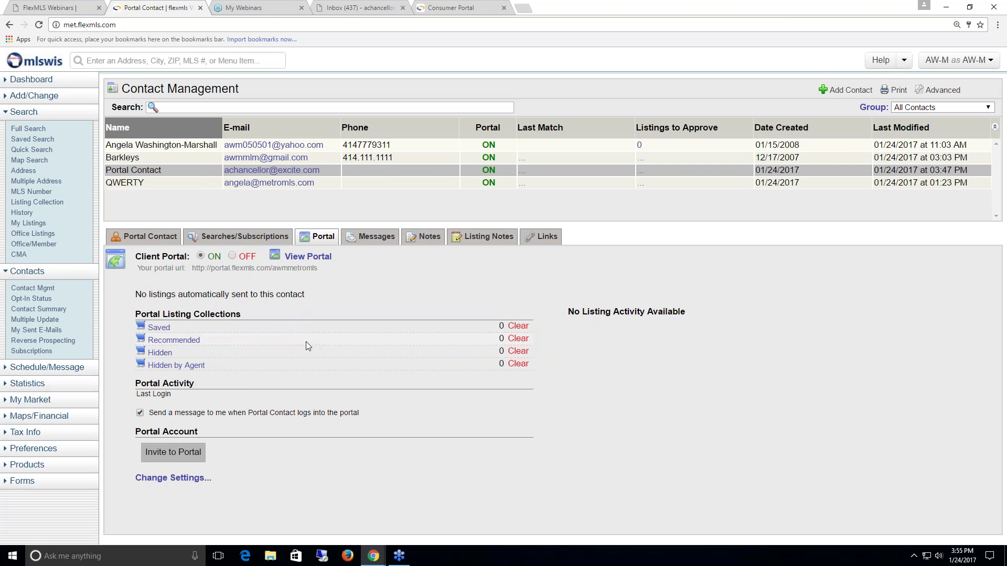
left_click_drag(135, 383, 196, 382)
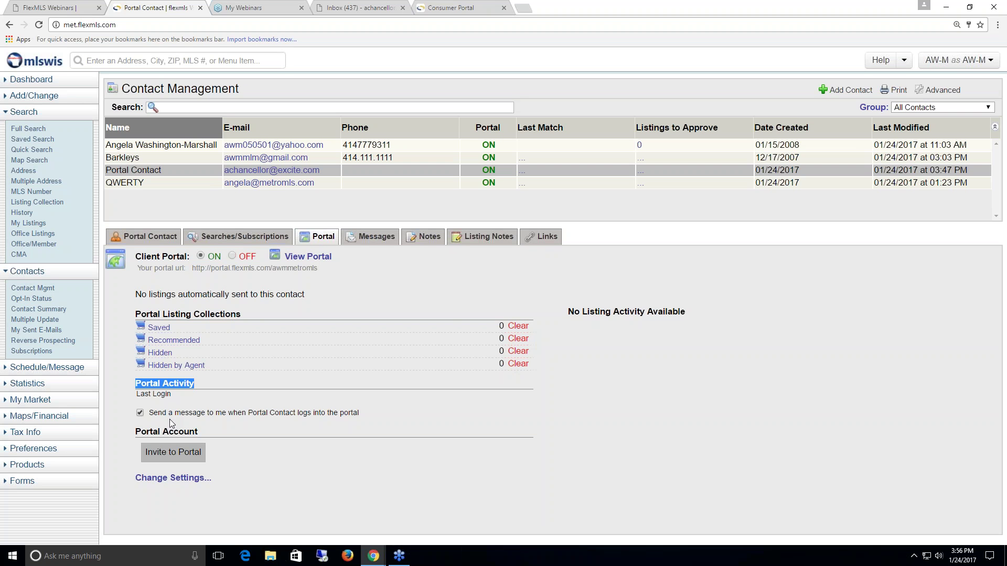
- Turn off the portal login notification and start an Invite to Portal e-mail
left_click(140, 413)
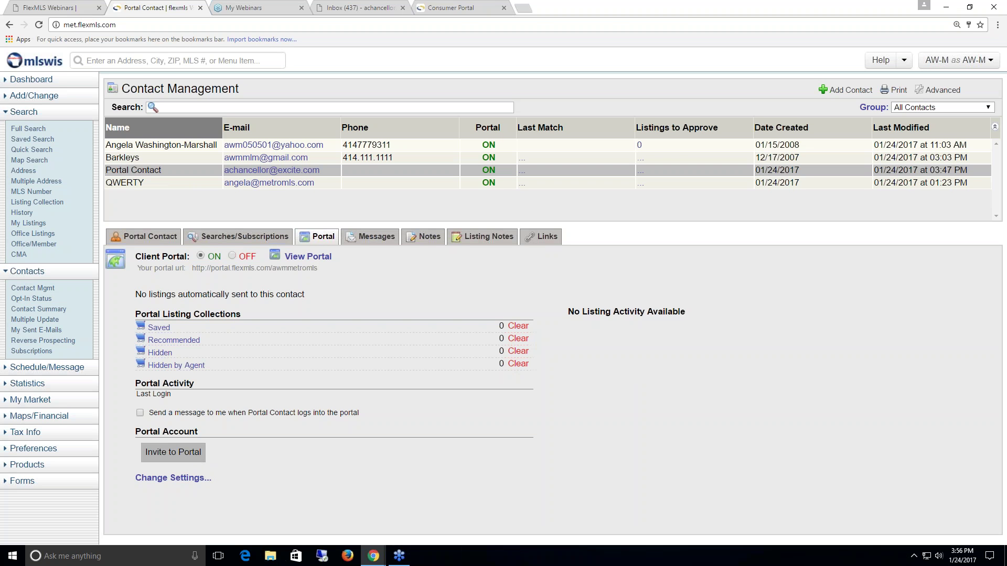
left_click(197, 460)
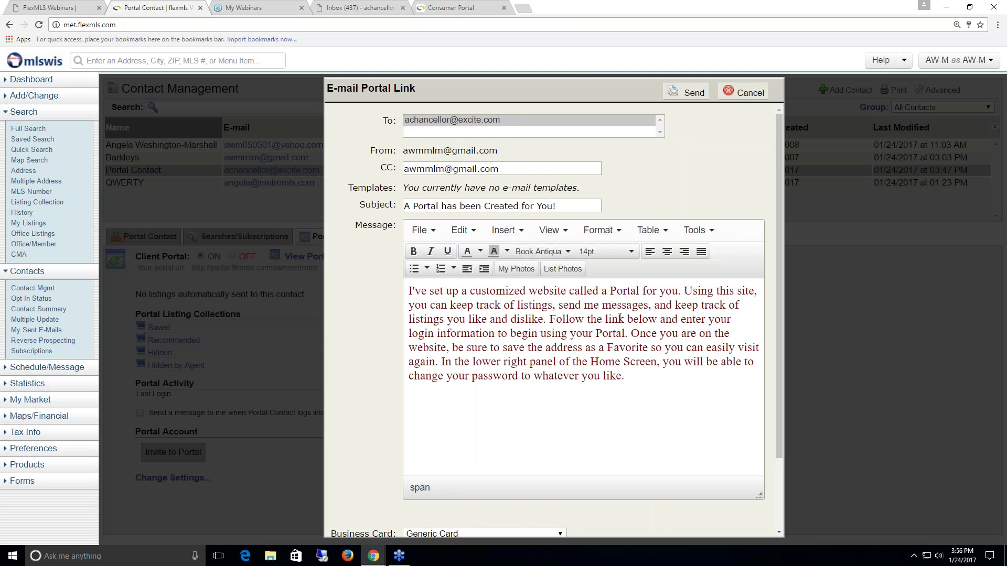
- Cancel the E-mail Portal Link invitation unsent and expand Preferences in the sidebar
scroll(620, 317, "down", 2)
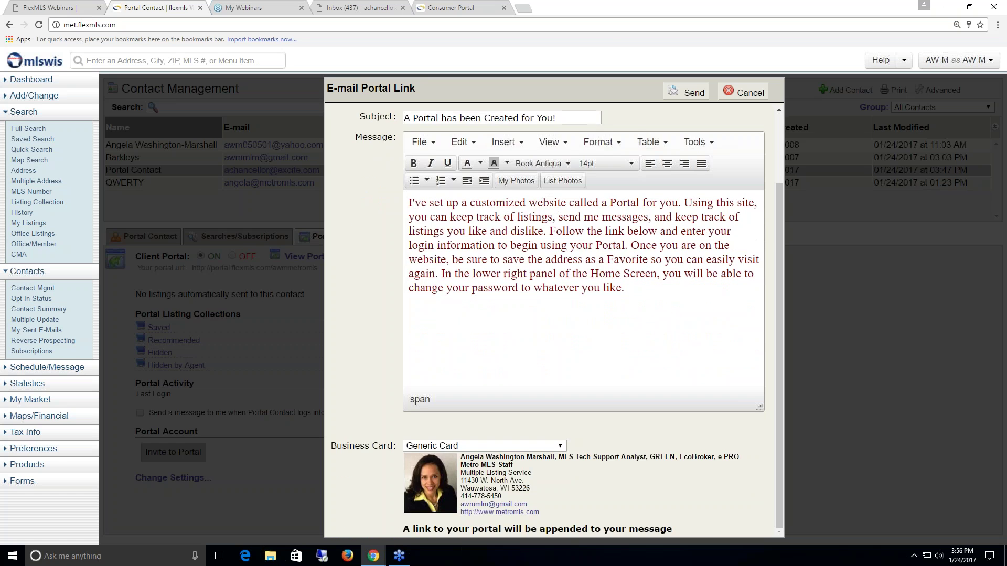
scroll(583, 315, "up", 2)
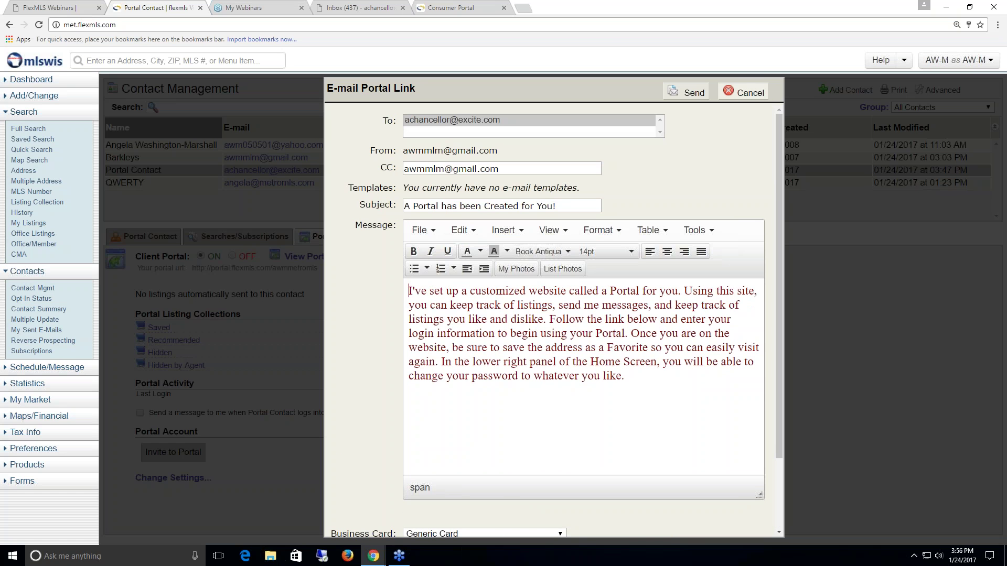
left_click(747, 100)
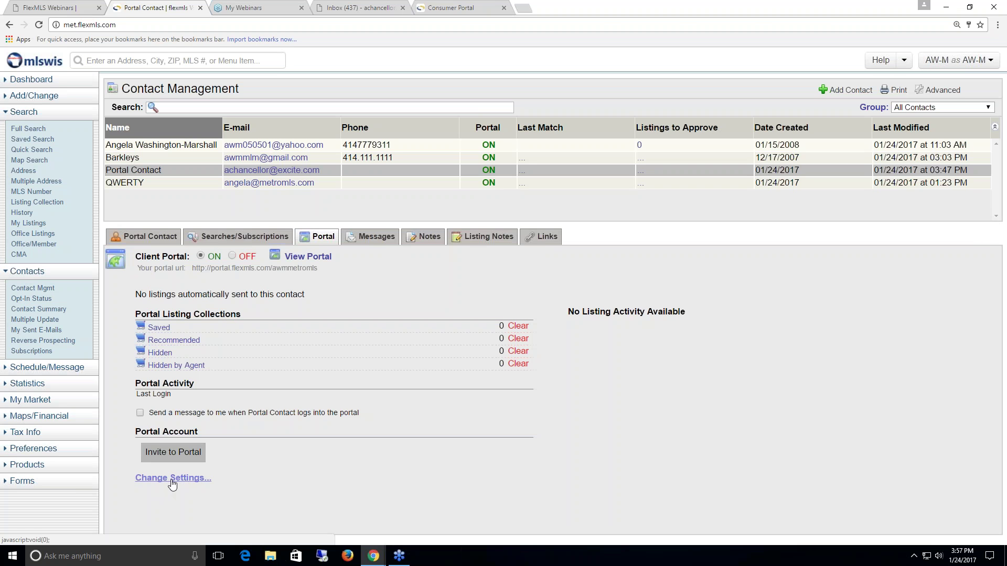
left_click(43, 453)
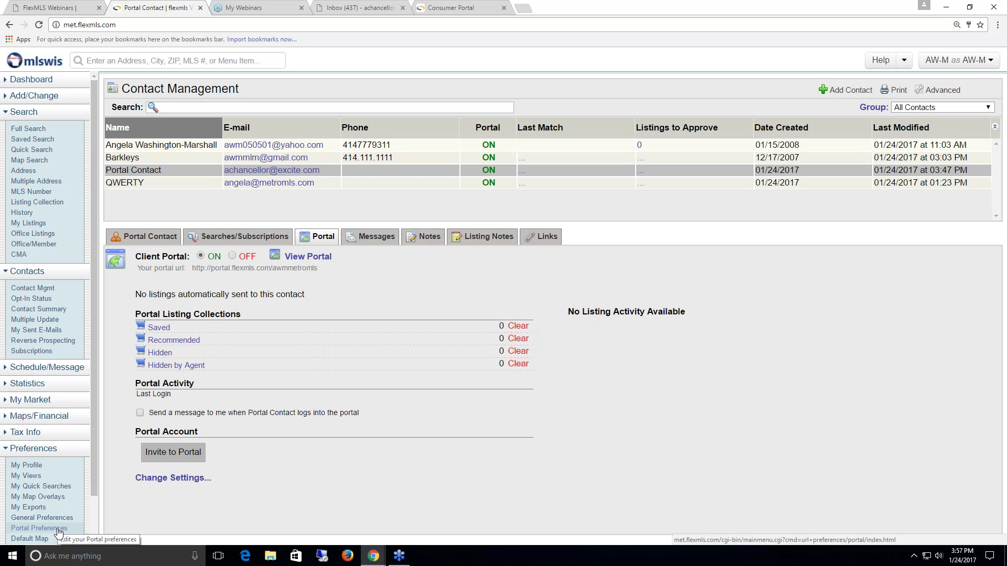
- In Portal Settings, stop excluding Closed listings and set e-mail listing links to Emailed Listings
left_click(176, 478)
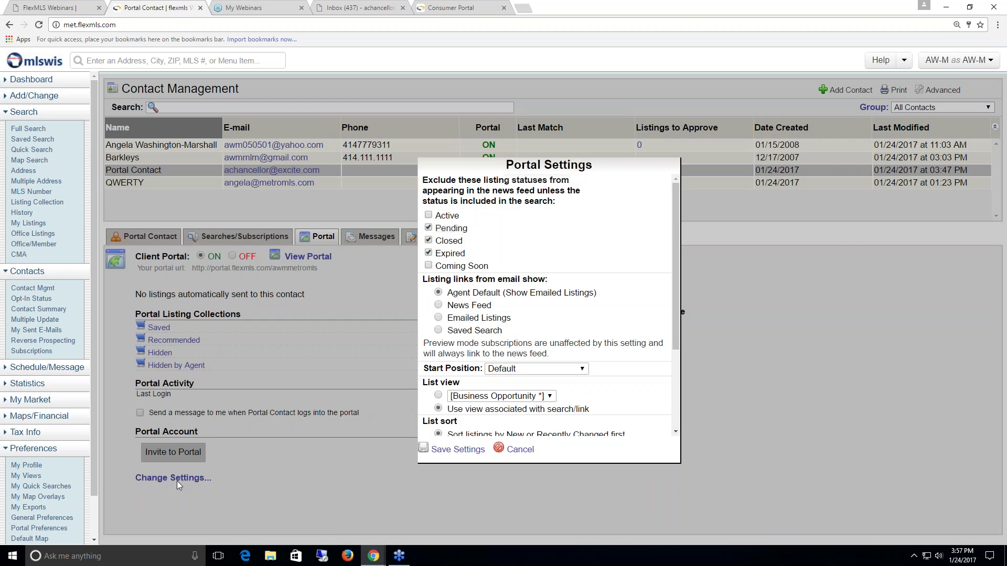
left_click_drag(677, 230, 681, 222)
left_click(428, 241)
scroll(516, 326, "down", 1)
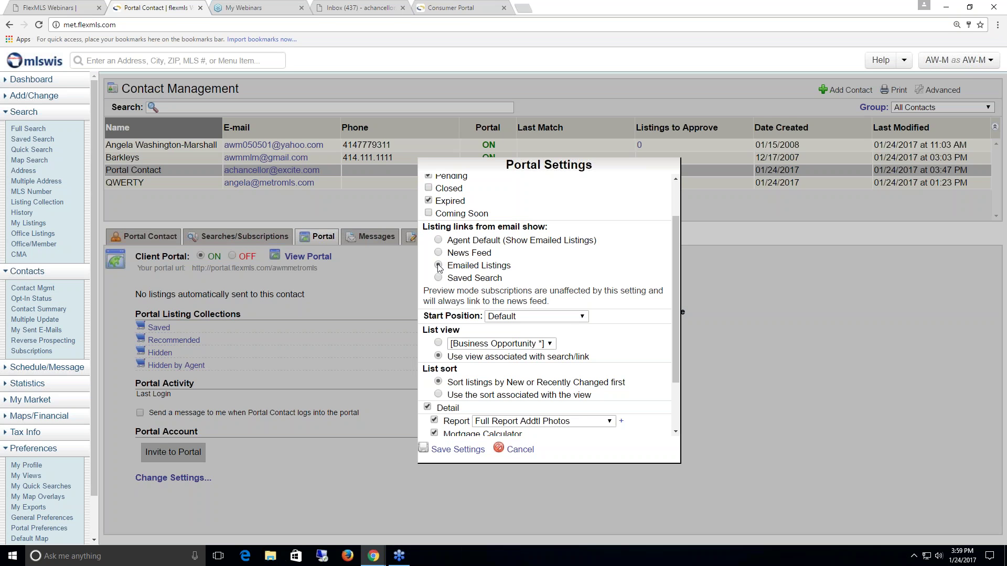
left_click(438, 266)
- Set e-mail listing links to Agent Default, keeping start position Default and report Full Report Addtl Photos
left_click(439, 241)
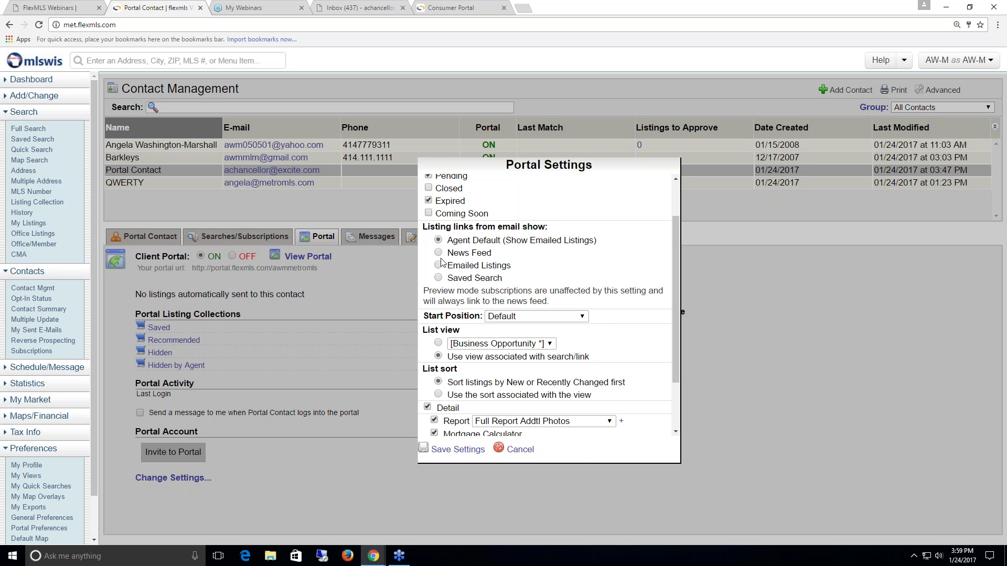
left_click(583, 316)
left_click(583, 316)
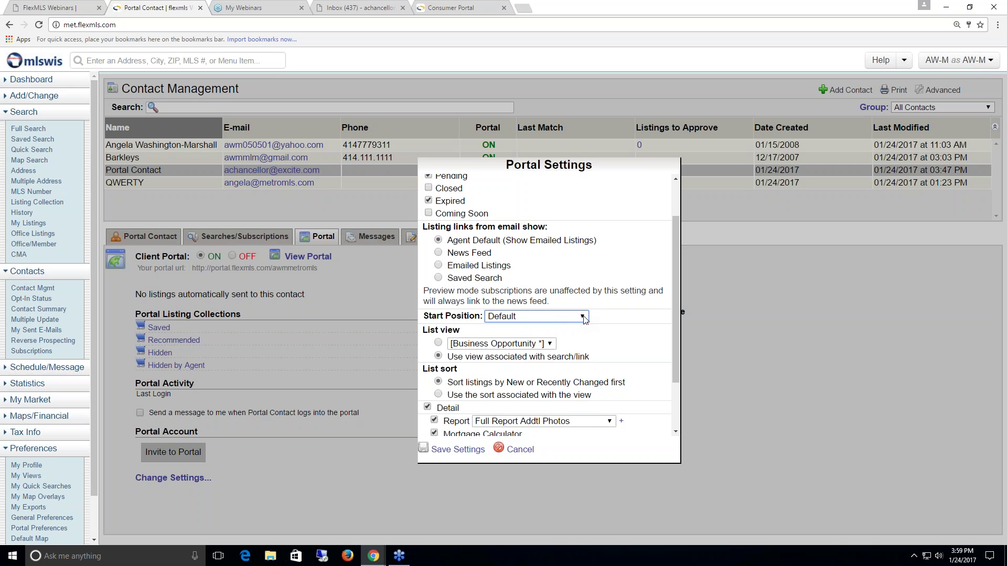
scroll(589, 320, "down", 3)
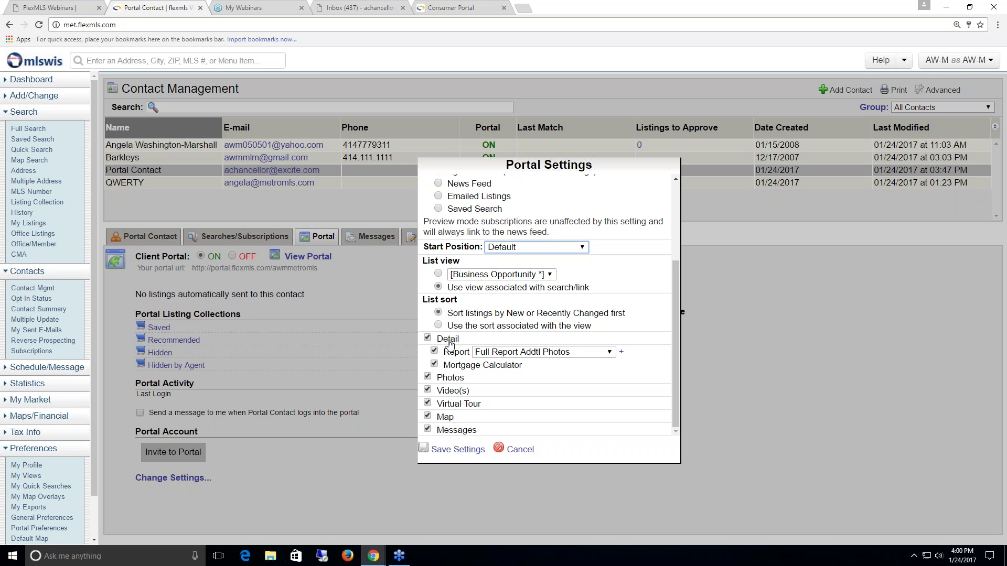
left_click(608, 353)
left_click(612, 356)
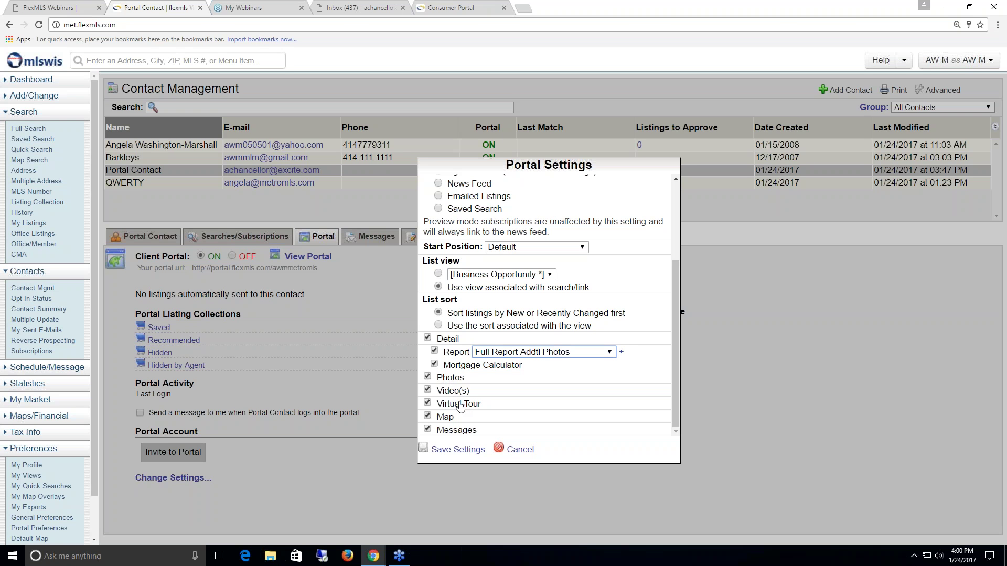
- Remove Virtual Tour and Video(s) from listing details and save the portal settings
left_click(428, 403)
left_click(427, 390)
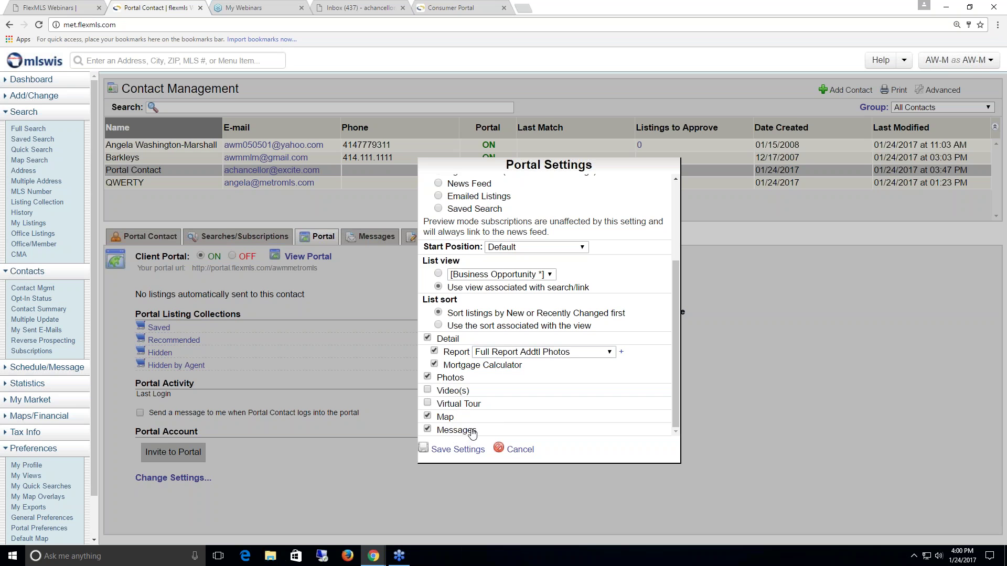
scroll(472, 433, "up", 3)
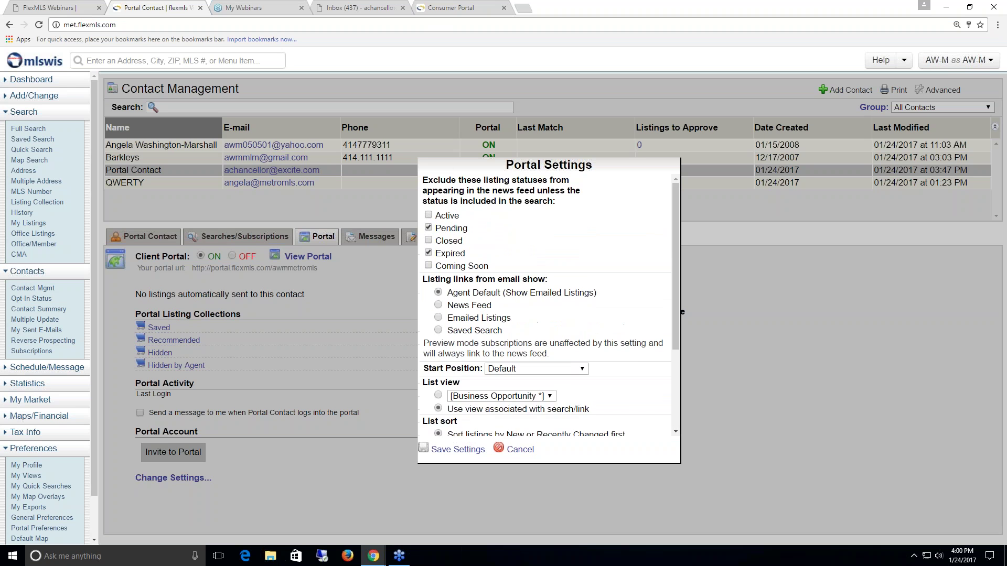
scroll(545, 304, "down", 3)
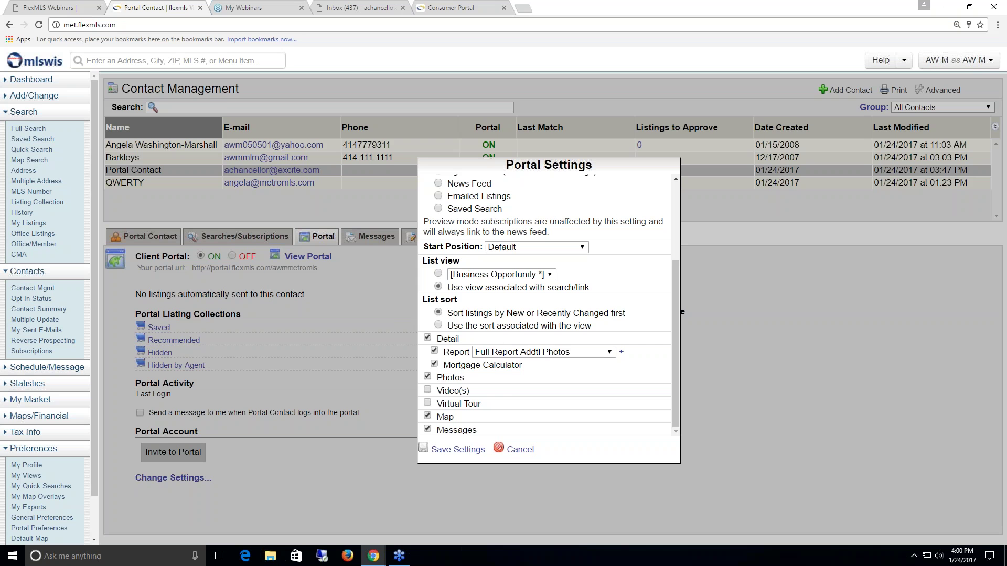
left_click(456, 450)
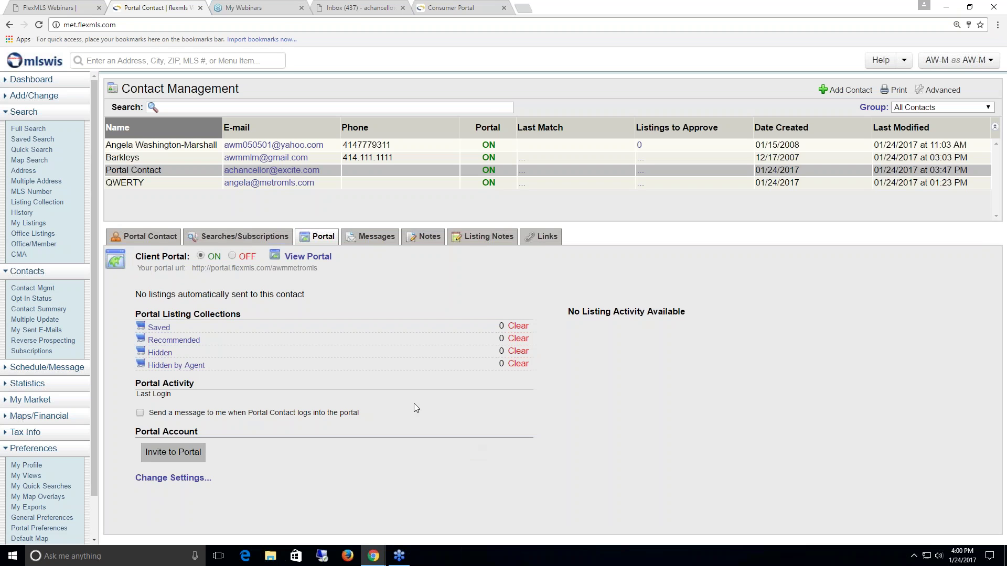
- Open Portal Contact's client portal via View Portal, showing the Brookfield SF search
left_click(309, 257)
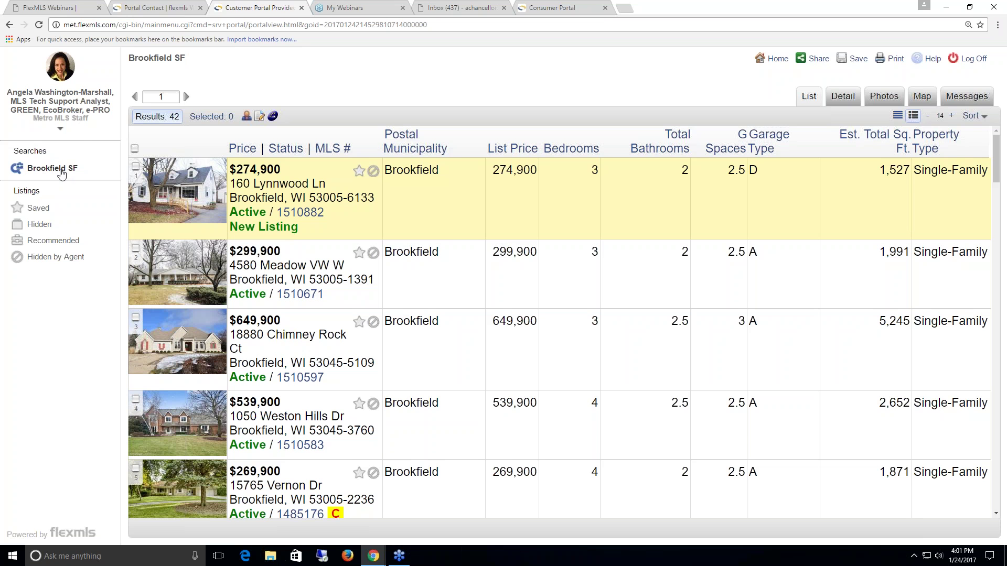
- View the first Brookfield SF listing's details and photos, then go to the portal Dashboard
mouse_move(62, 173)
left_click(844, 96)
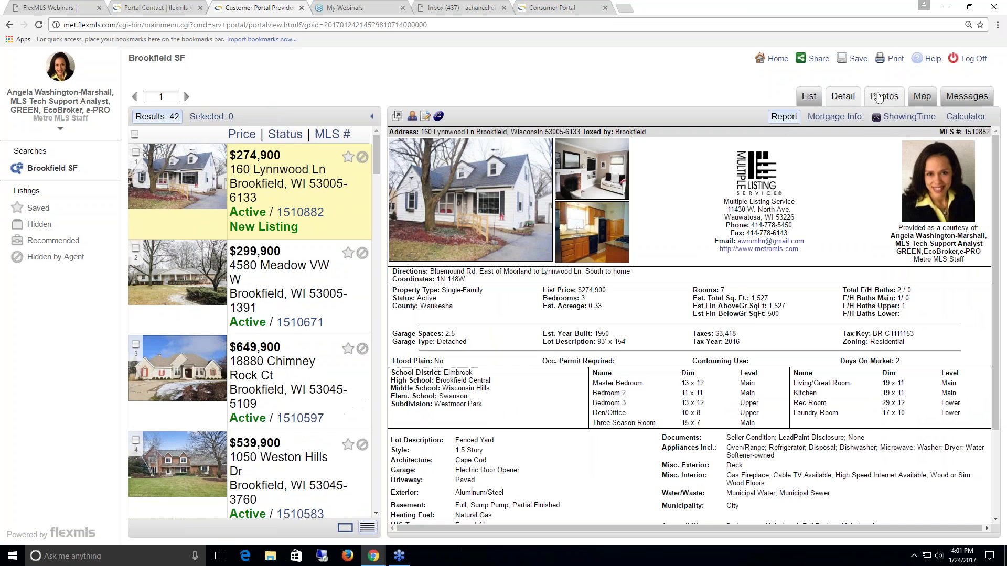
left_click(882, 97)
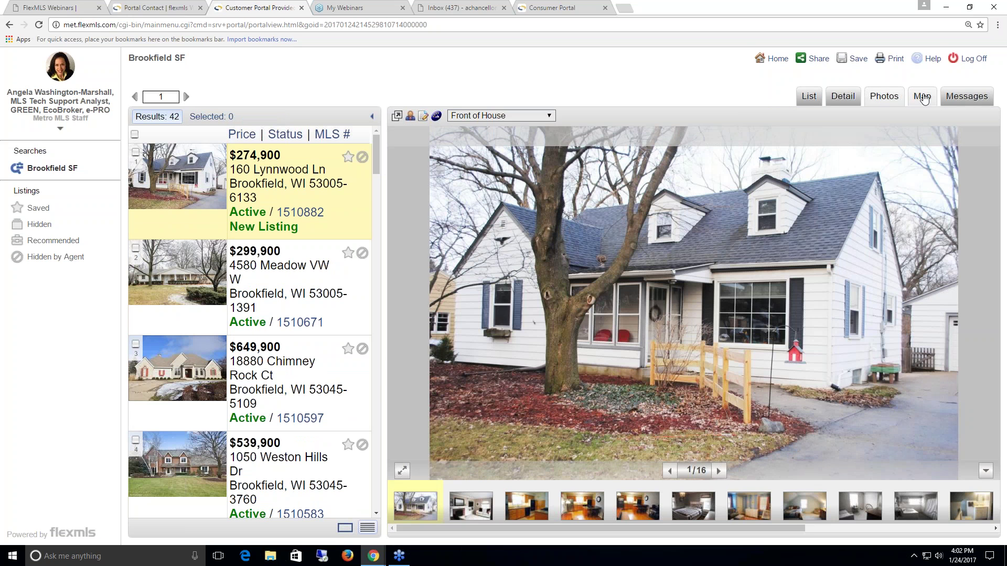
left_click(768, 59)
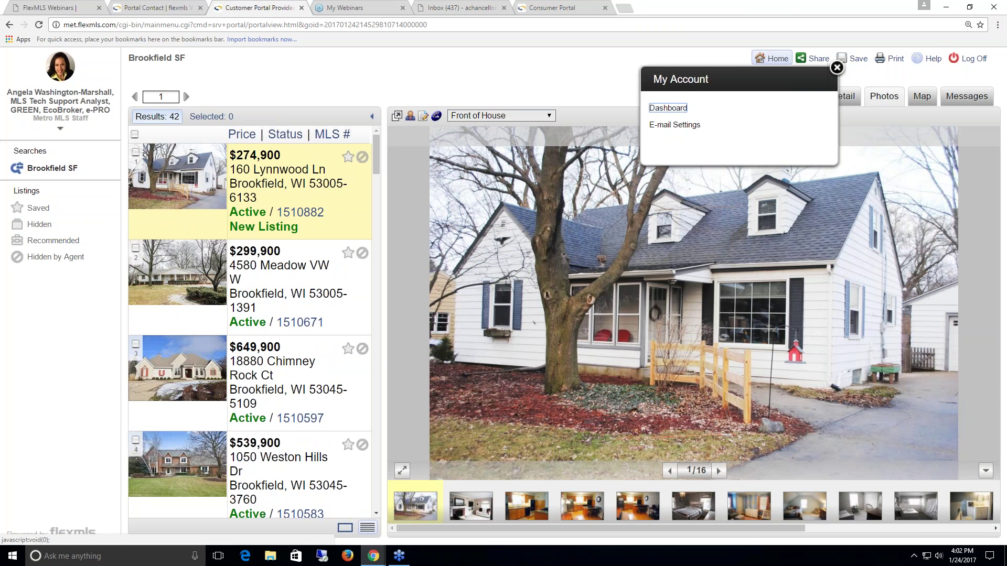
left_click(668, 108)
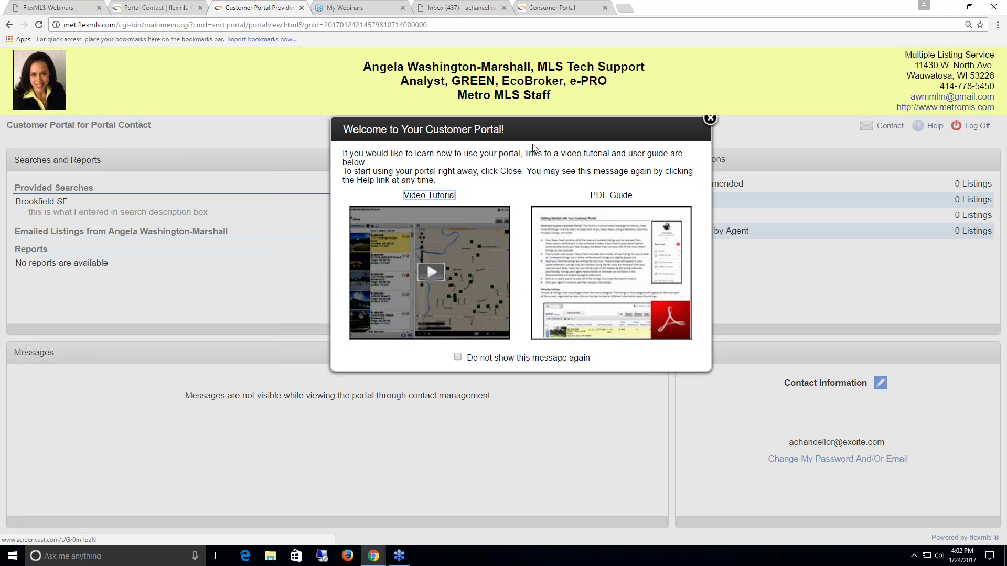
- Dismiss the portal welcome message, then close the Customer Portal and Inbox browser tabs
left_click_drag(526, 129, 532, 138)
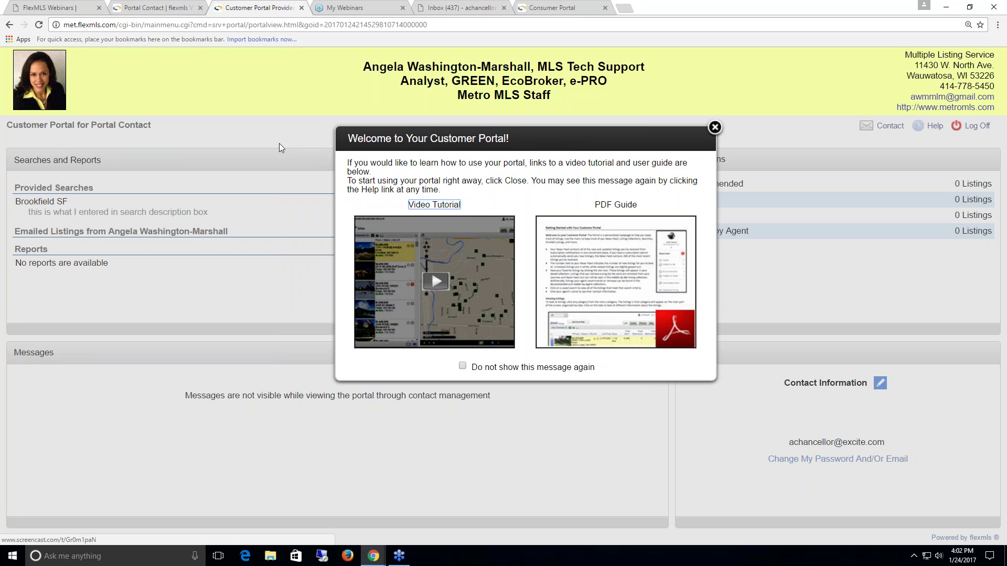
left_click(714, 127)
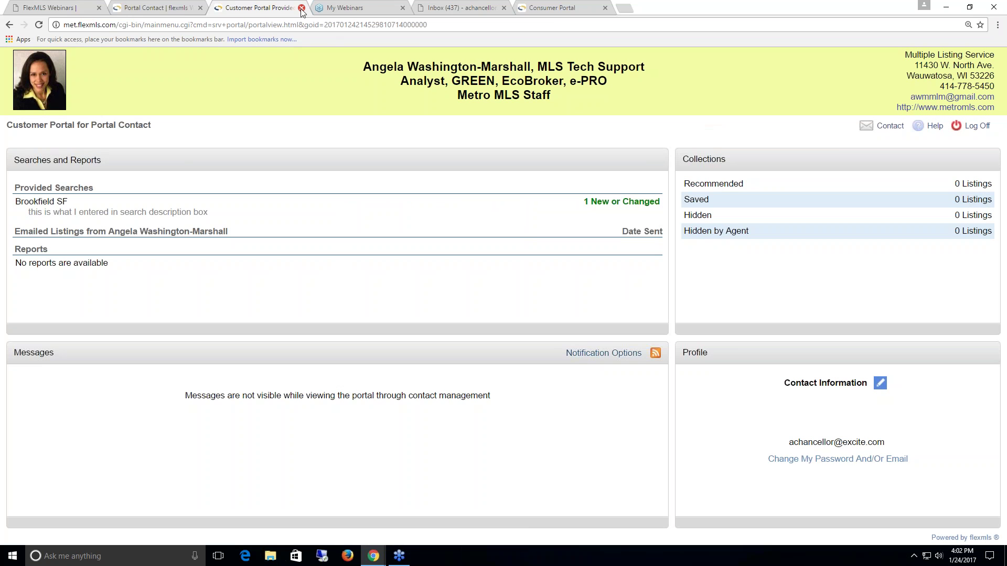
left_click(302, 8)
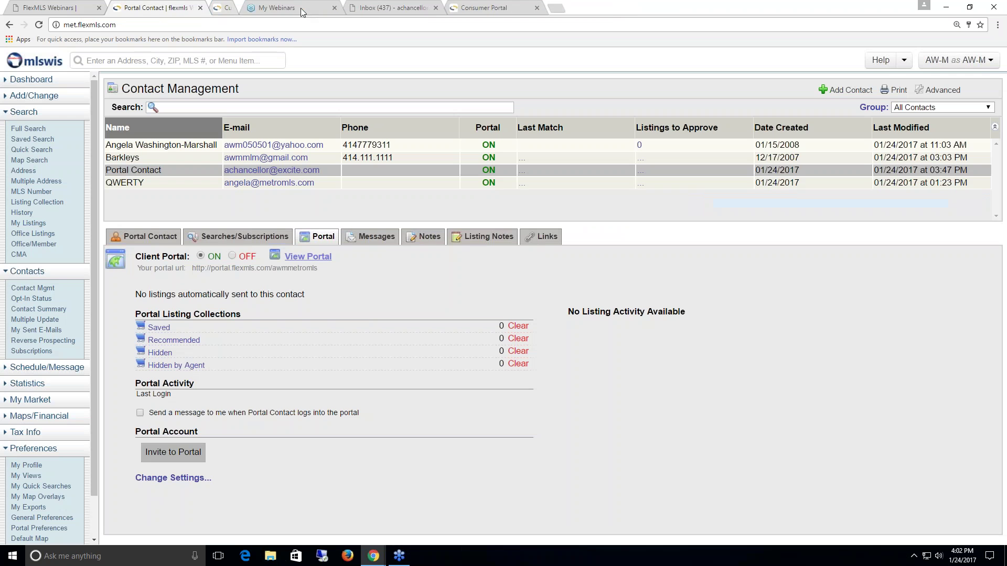
left_click(403, 8)
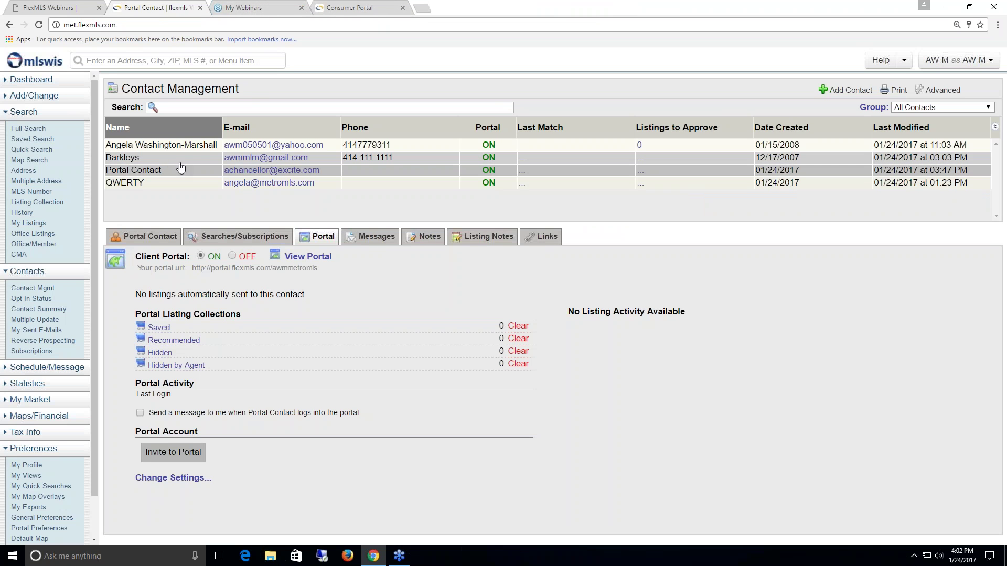
- Select Barkleys and review its 10 saved, 4 recommended, 2 hidden listings and 85 viewed
left_click(136, 160)
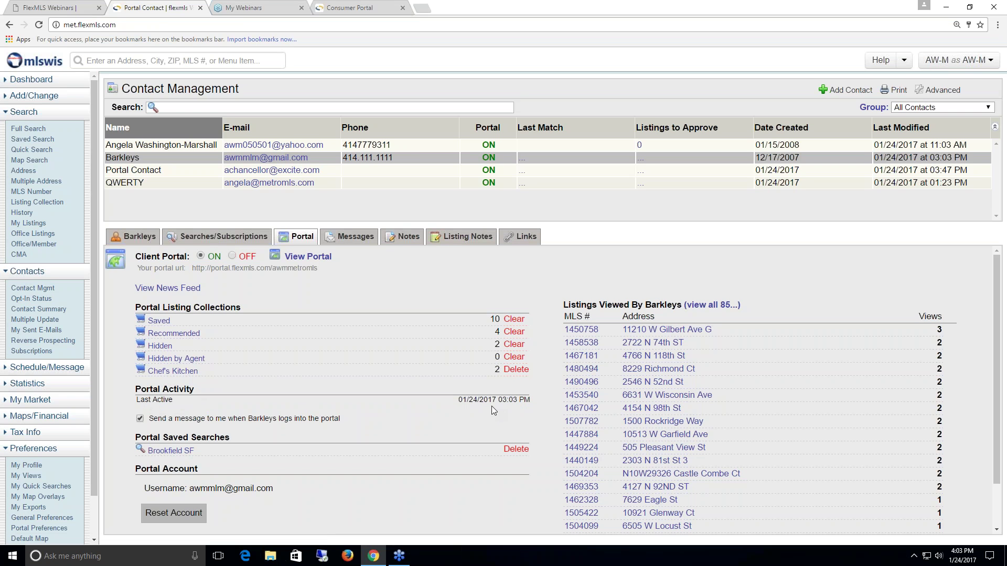
scroll(303, 472, "down", 1)
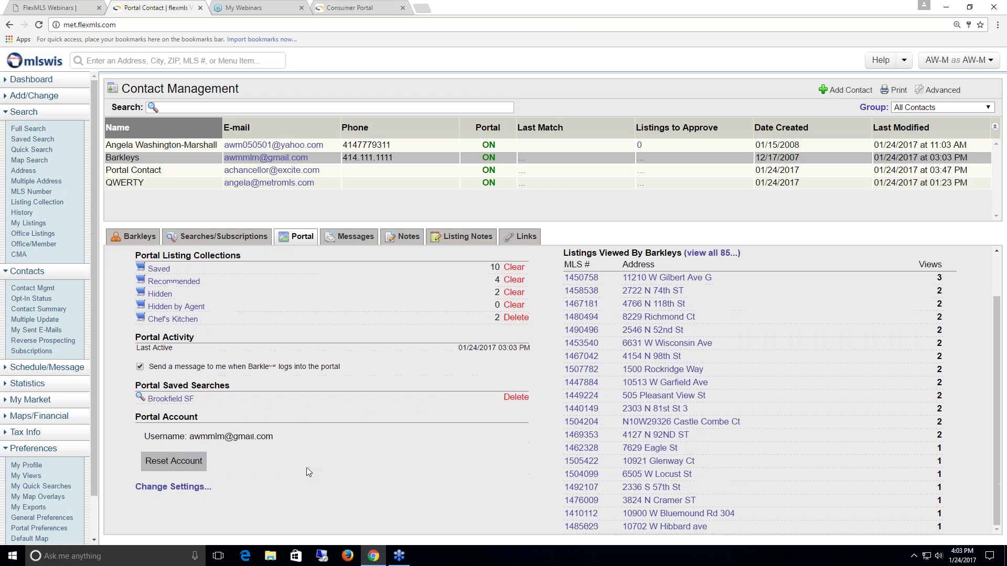
scroll(273, 464, "up", 1)
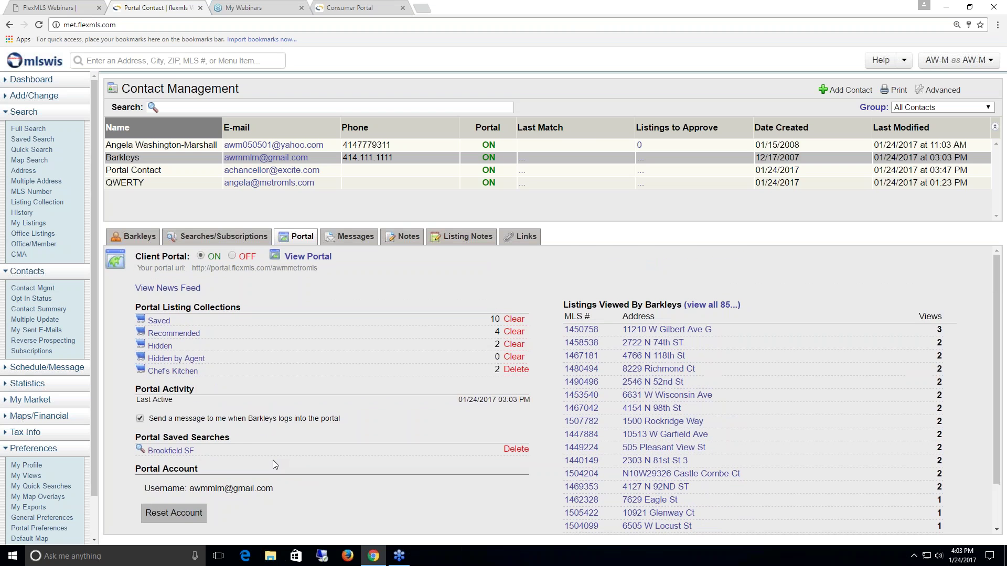
scroll(273, 460, "down", 1)
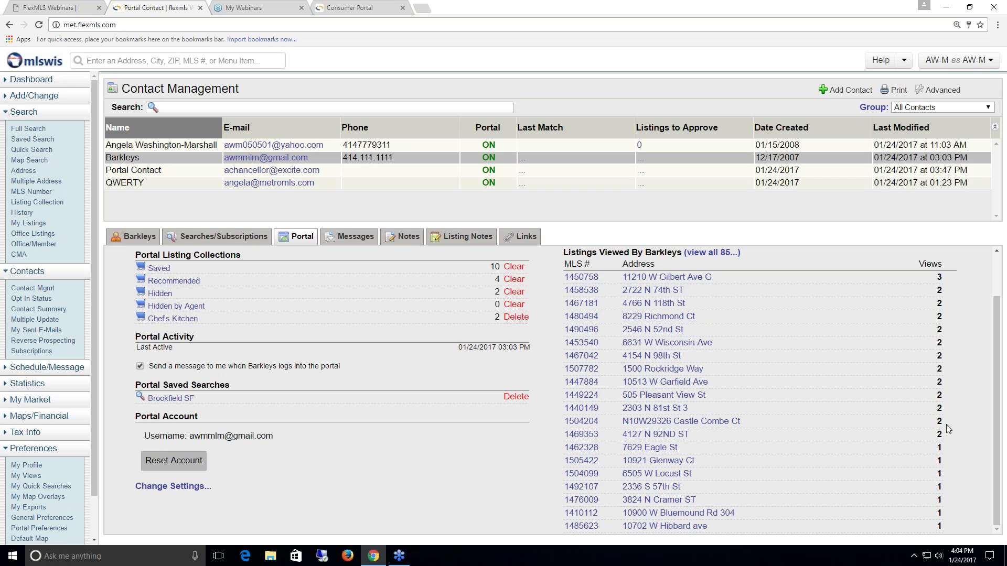
scroll(856, 425, "up", 2)
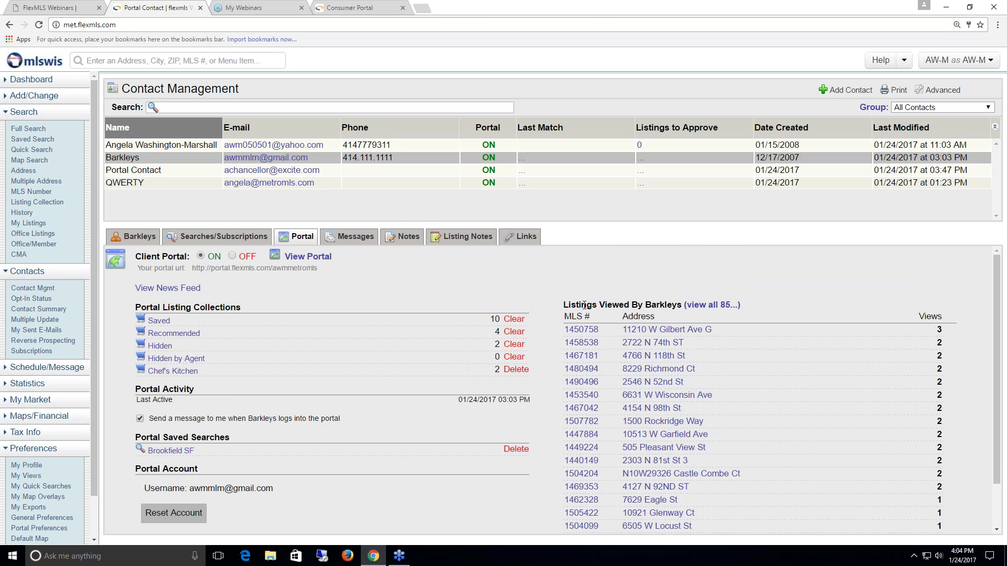
left_click(700, 309)
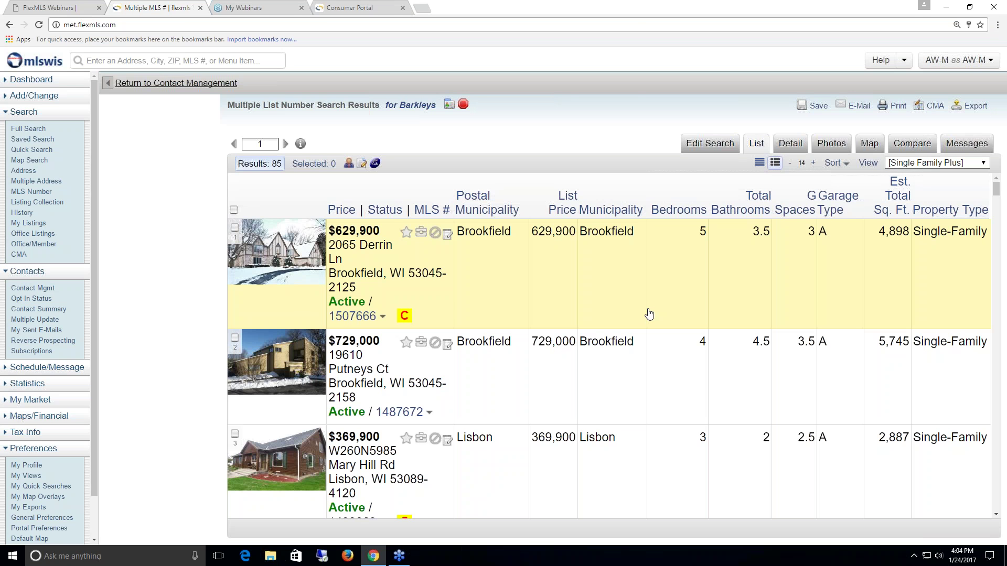
scroll(648, 314, "down", 1)
scroll(649, 314, "down", 10)
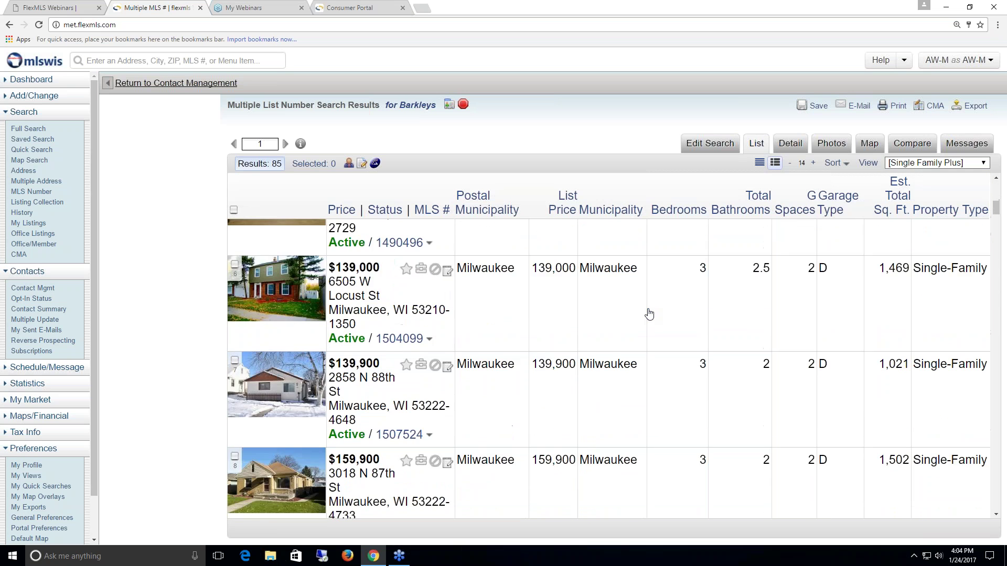
scroll(649, 314, "down", 6)
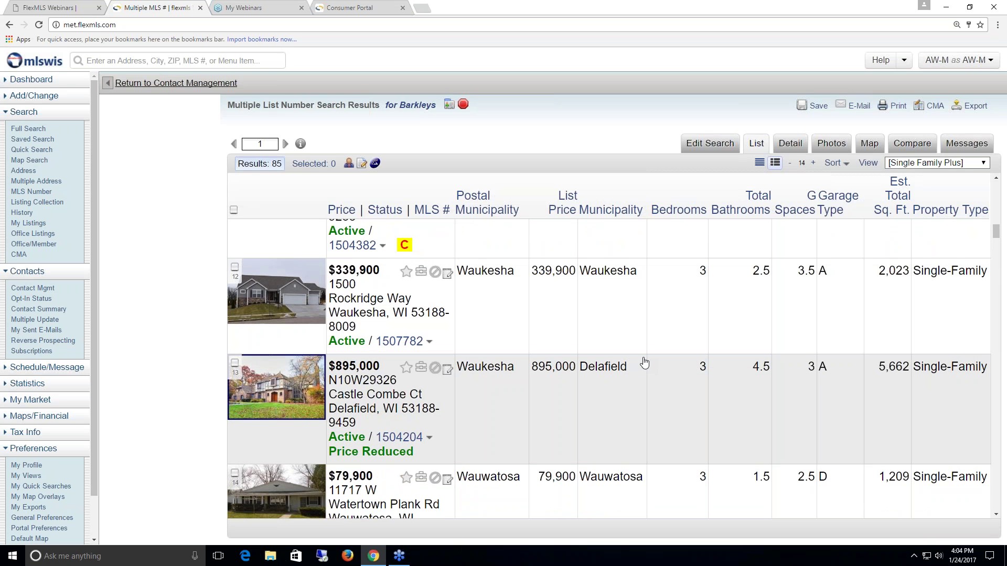
left_click(151, 84)
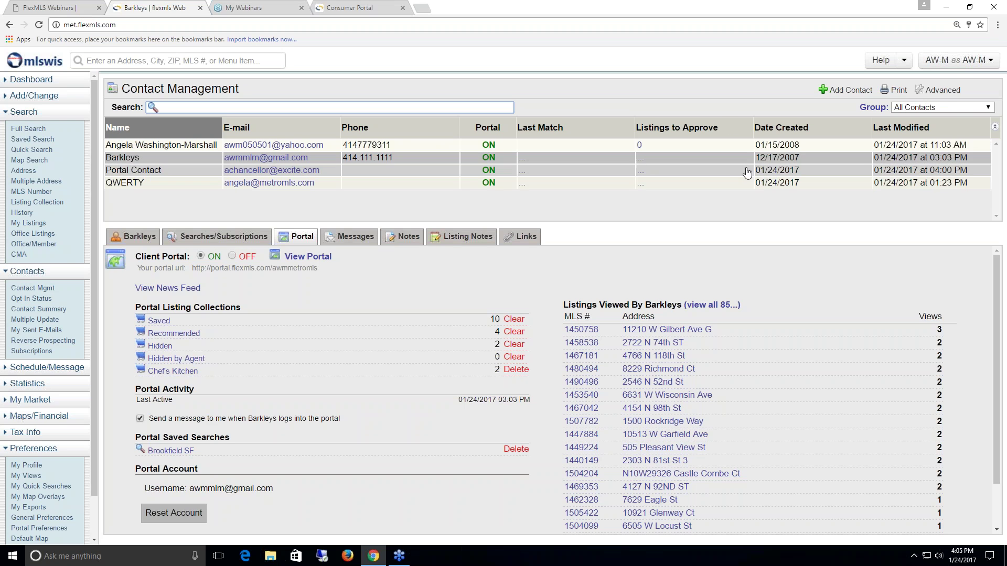
- Open Customize Contact List from the Advanced menu in the Contact Management header
left_click(947, 90)
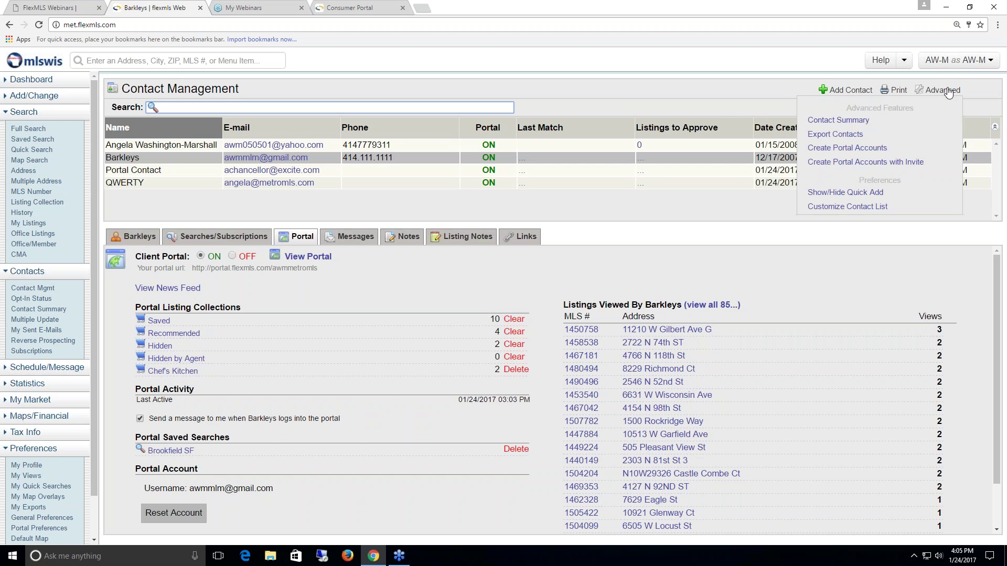
left_click(855, 208)
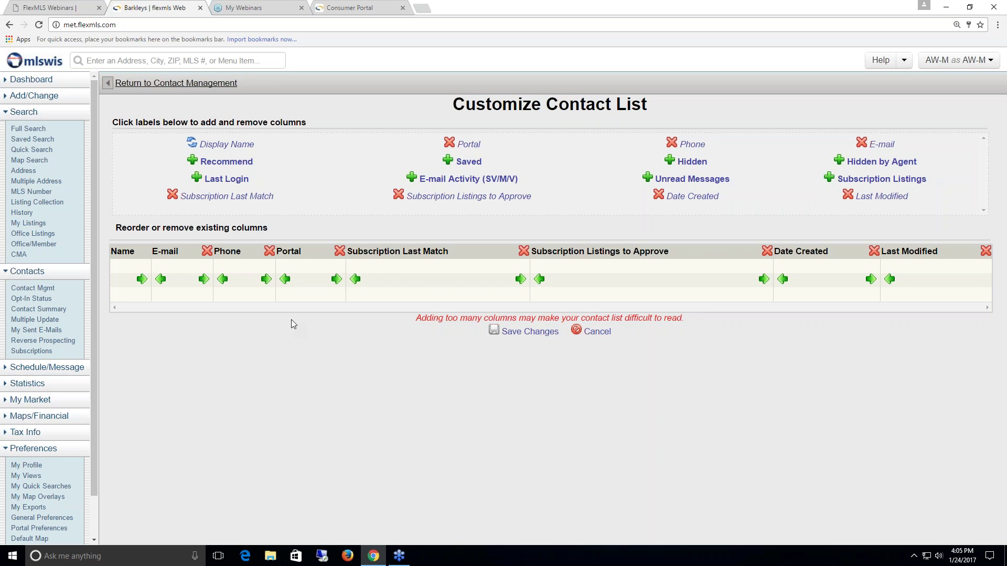
- Swap the Subscription Last Match and Listings to Approve columns for Last Login and Saved
left_click(524, 251)
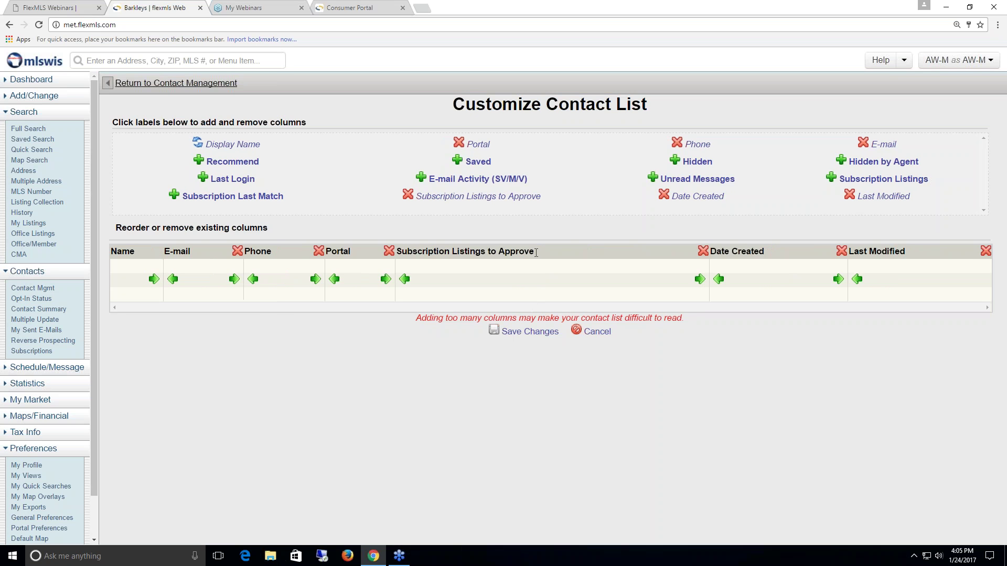
left_click(702, 251)
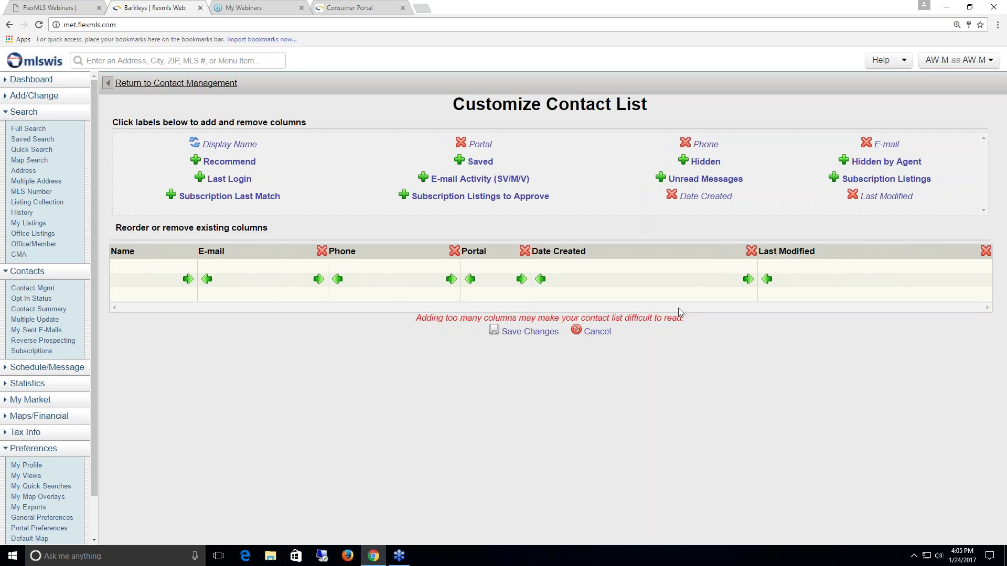
left_click(205, 180)
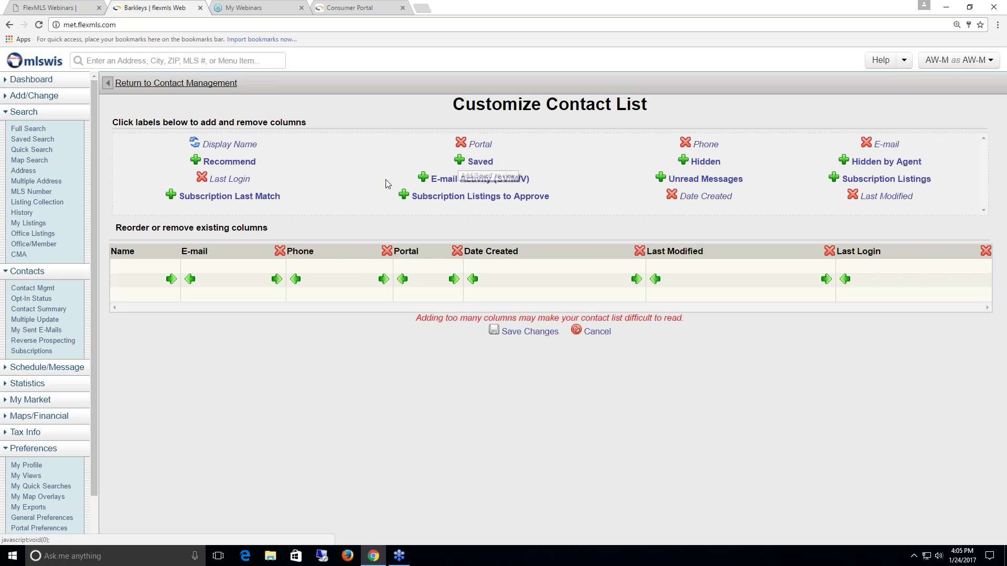
left_click(479, 161)
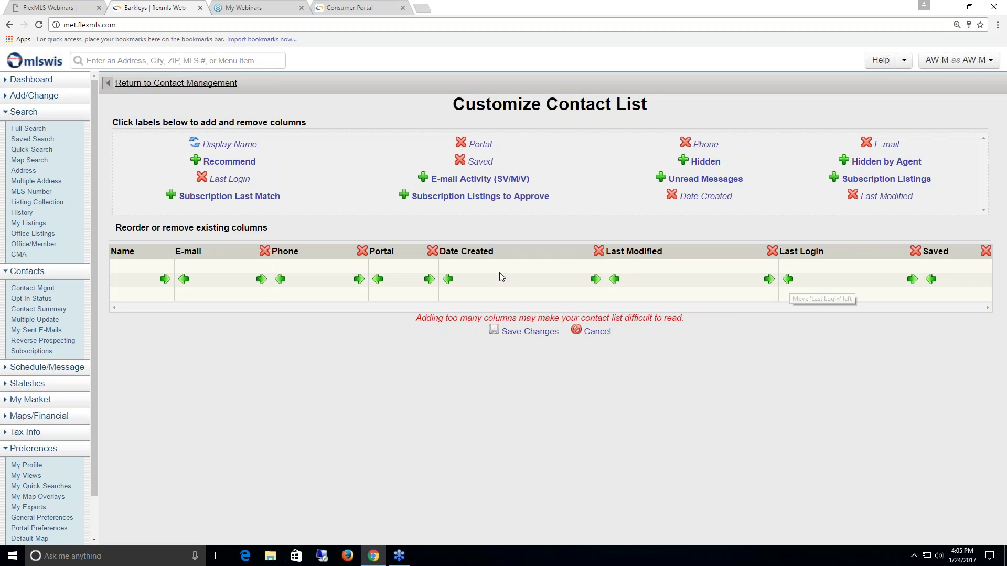
- Move Last Login and Saved ahead of Last Modified and Date Created, then save the layout
left_click(788, 280)
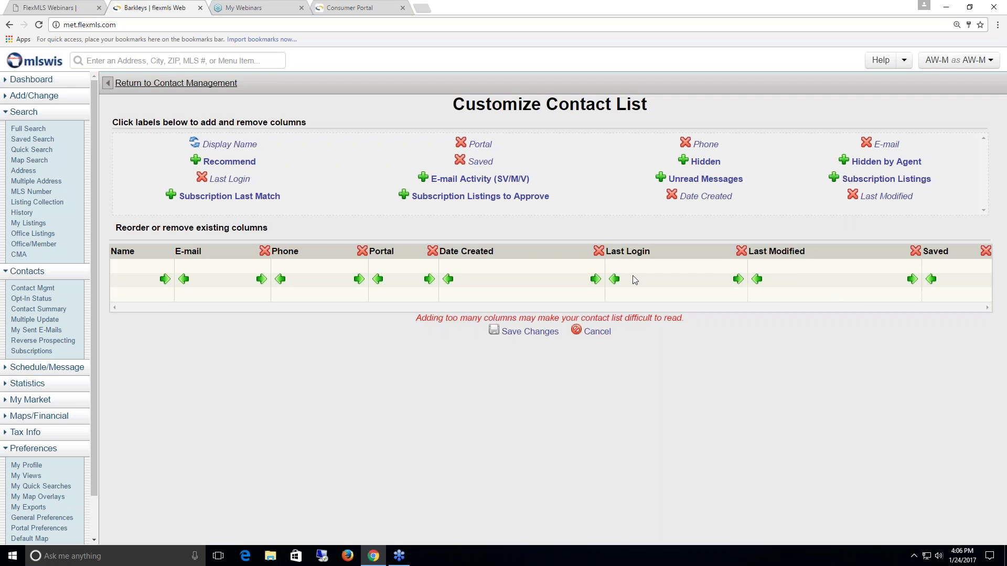
left_click(614, 280)
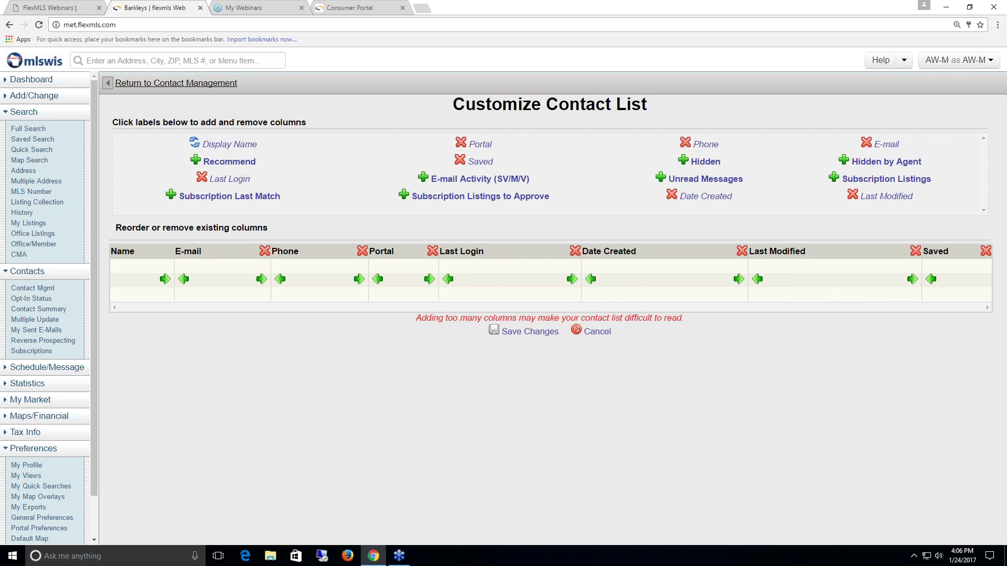
left_click(931, 279)
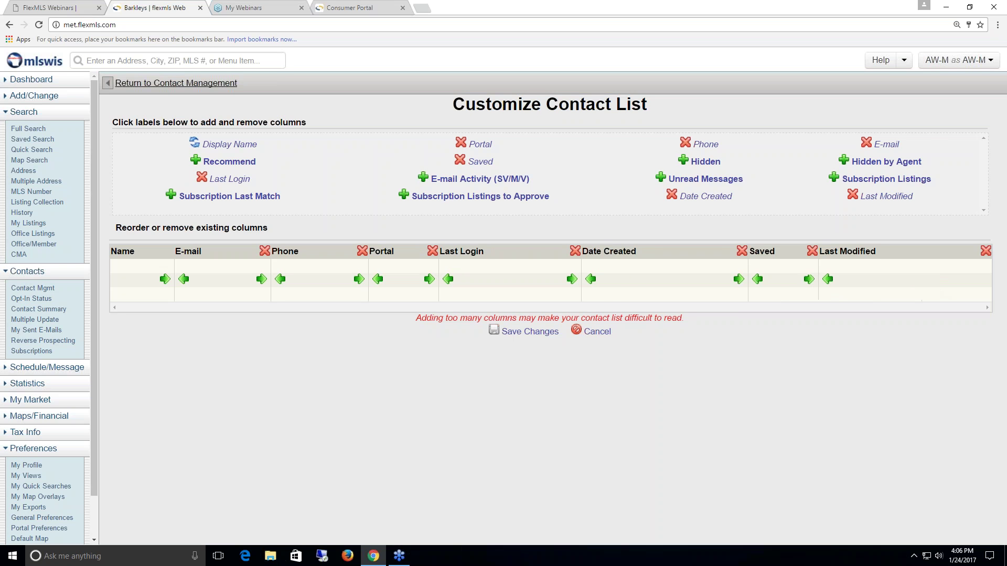
left_click(759, 282)
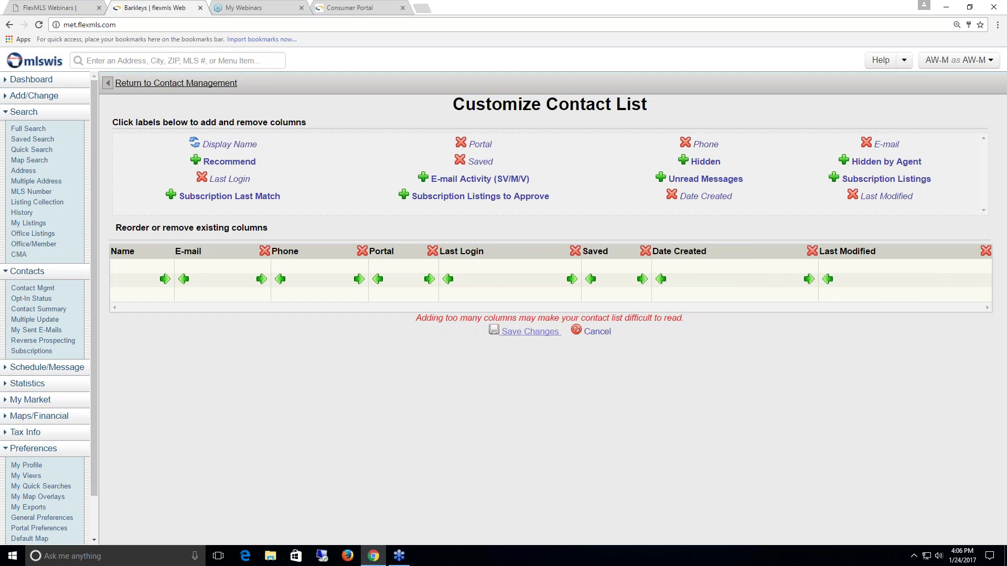
left_click(541, 333)
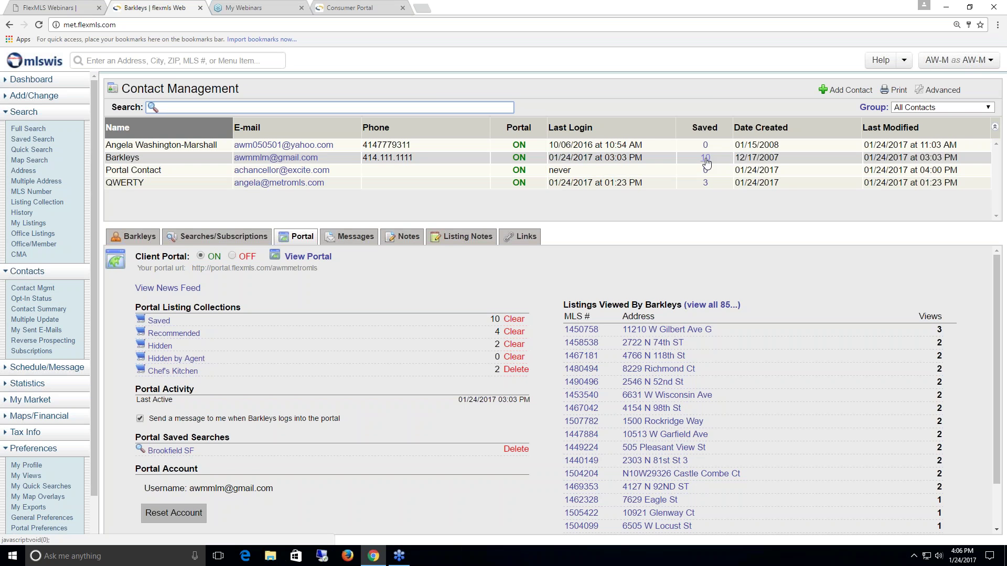
- Review the contact's 10 saved listings, then return to Contact Management and open their messages
left_click(705, 159)
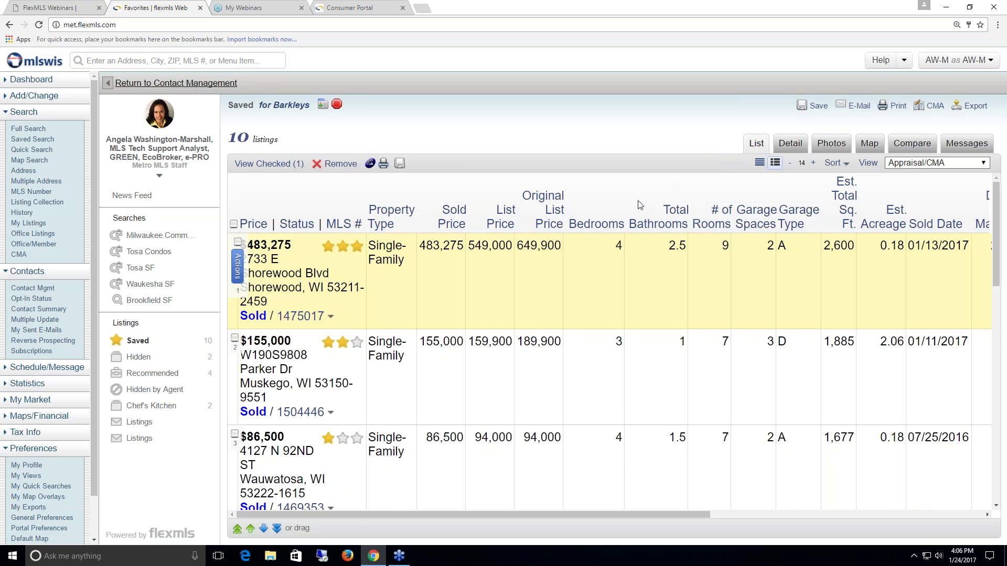
scroll(493, 348, "down", 2)
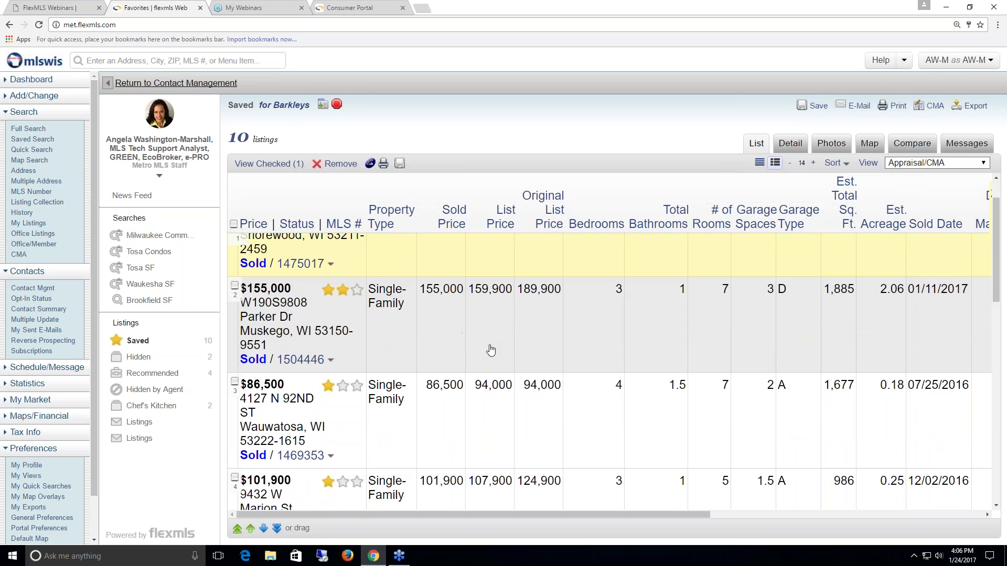
scroll(440, 341, "up", 2)
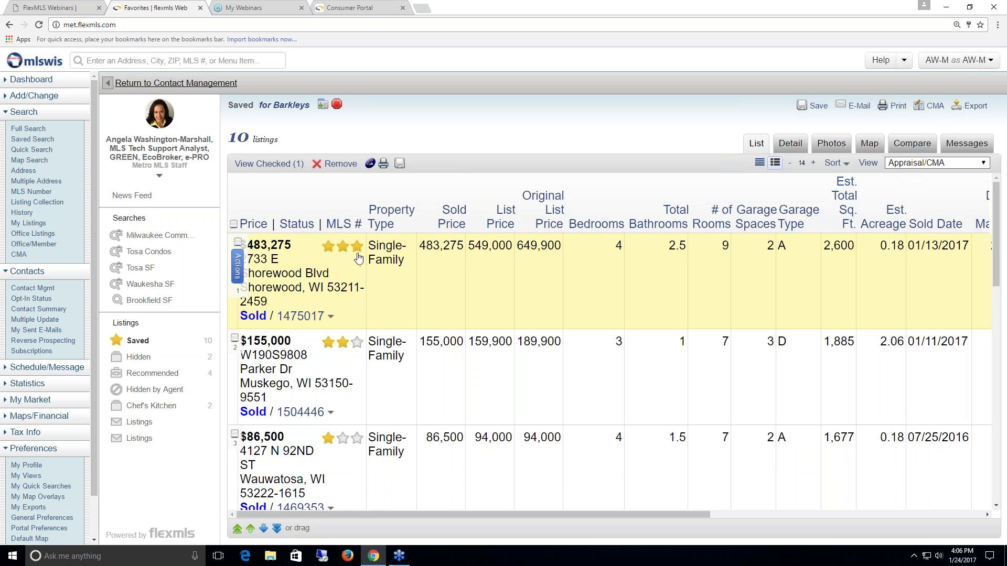
scroll(348, 331, "down", 1)
scroll(351, 346, "down", 2)
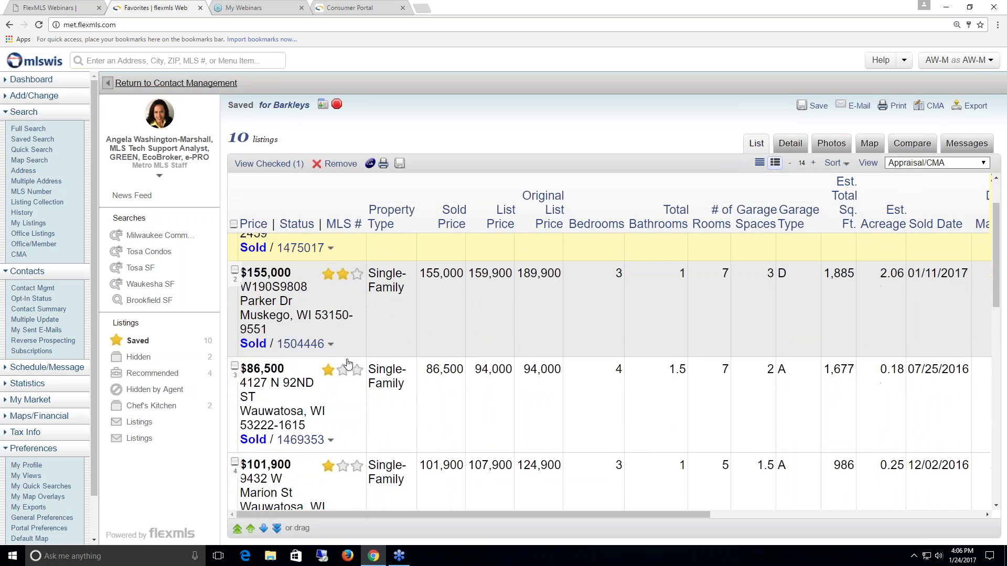
scroll(354, 339, "down", 3)
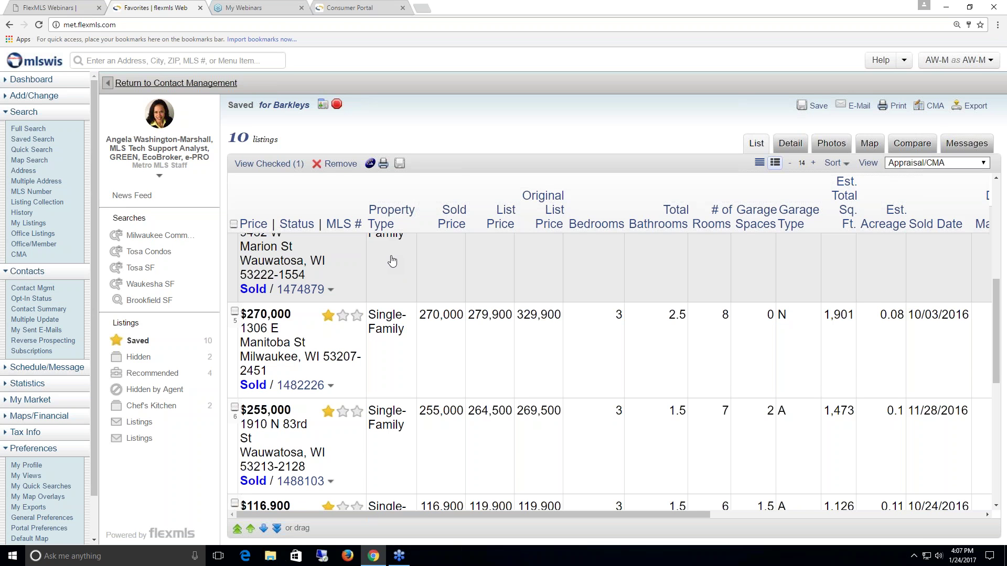
left_click(201, 83)
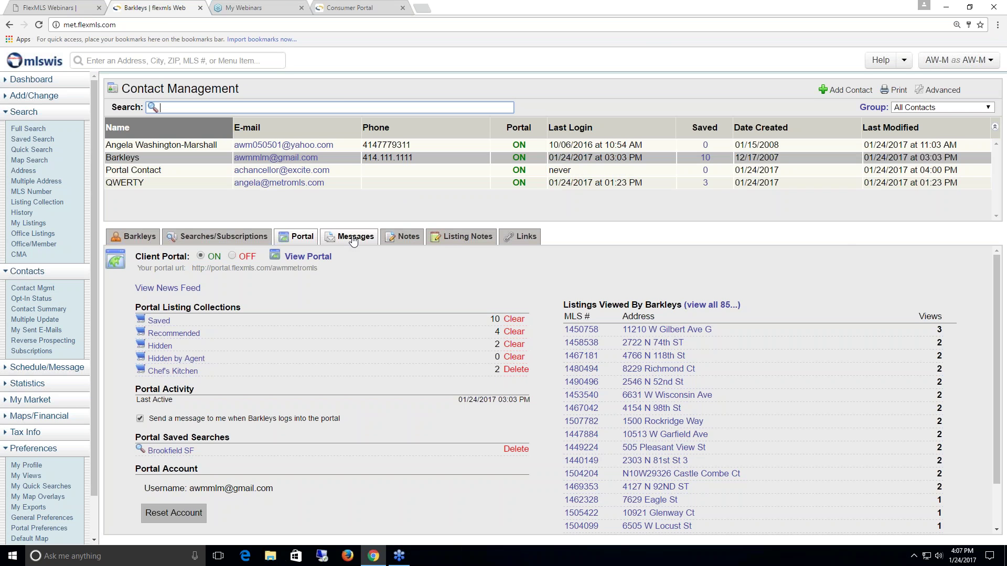
left_click(353, 238)
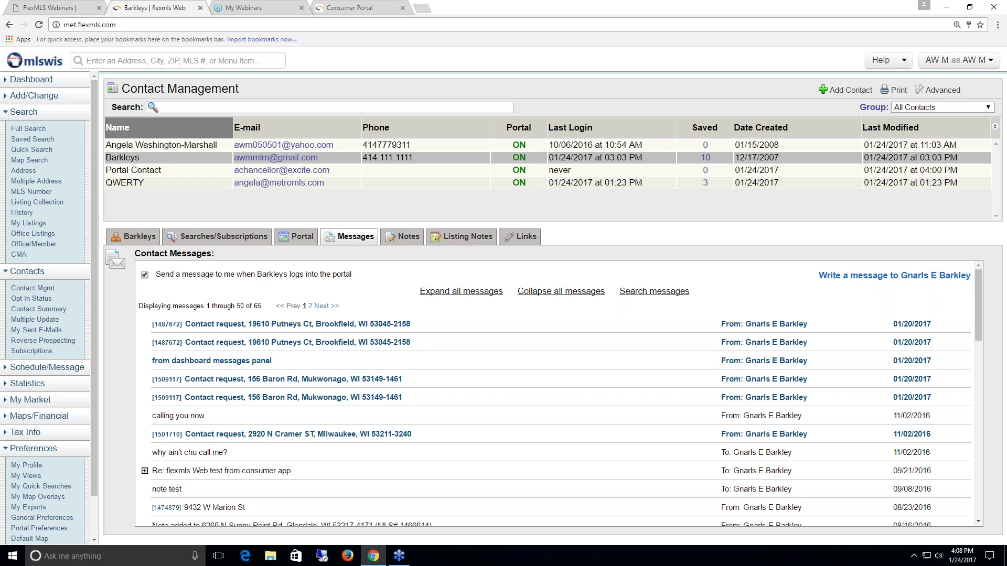
- Turn off the notification sent when this contact logs into the portal
scroll(322, 294, "down", 1)
scroll(220, 291, "up", 2)
left_click(145, 275)
left_click(256, 325)
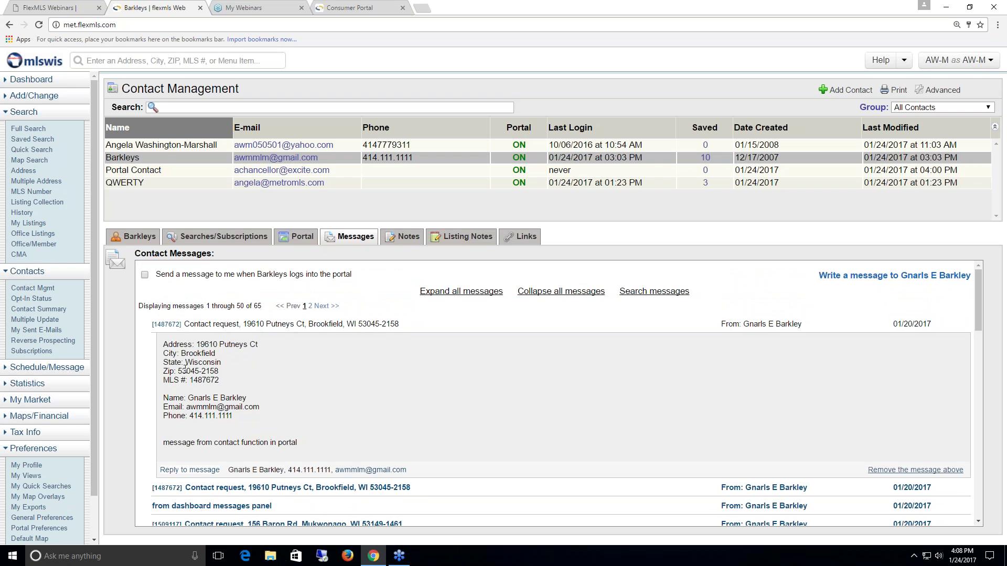
left_click_drag(217, 381, 188, 377)
left_click(190, 470)
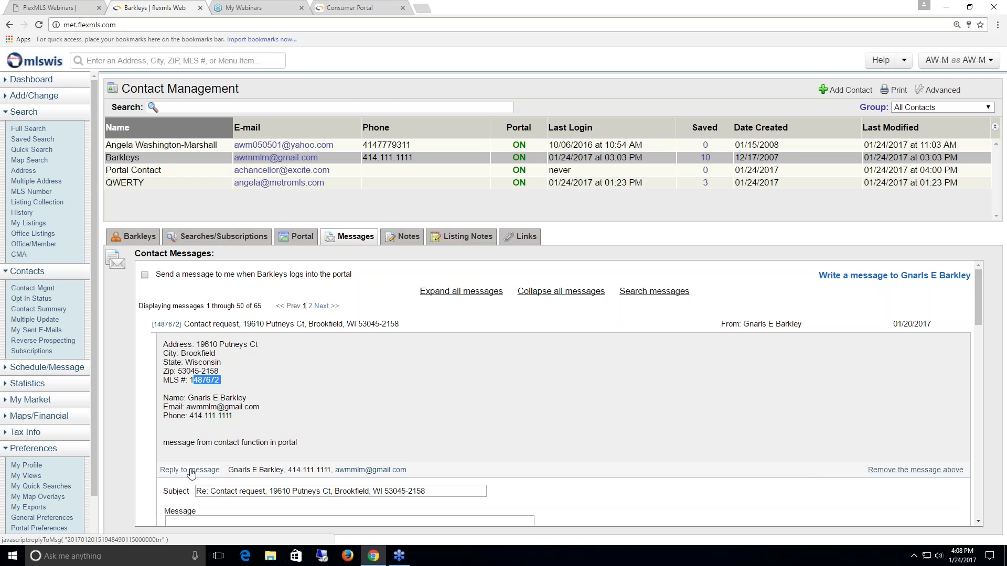
scroll(190, 472, "down", 3)
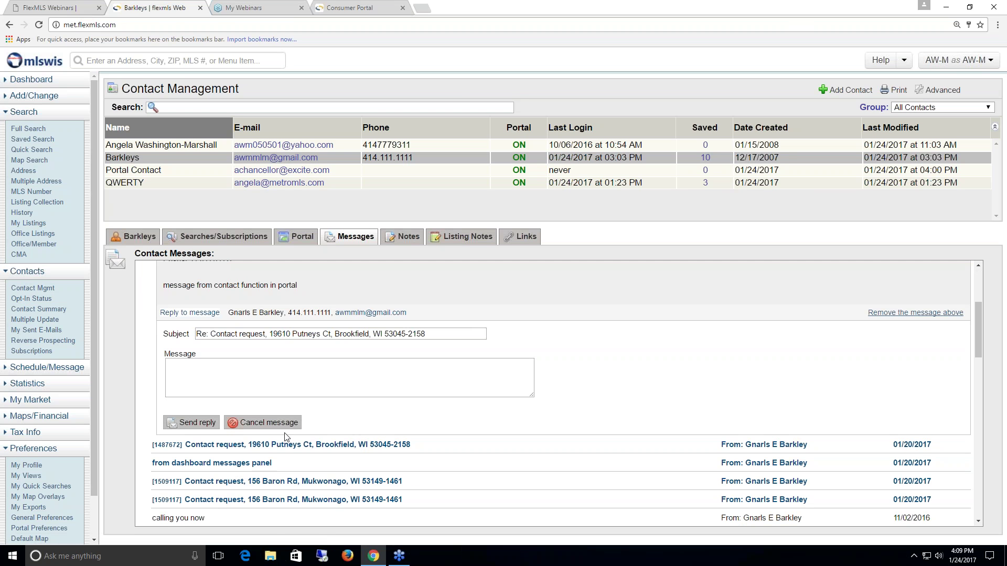
left_click(265, 422)
scroll(285, 424, "up", 2)
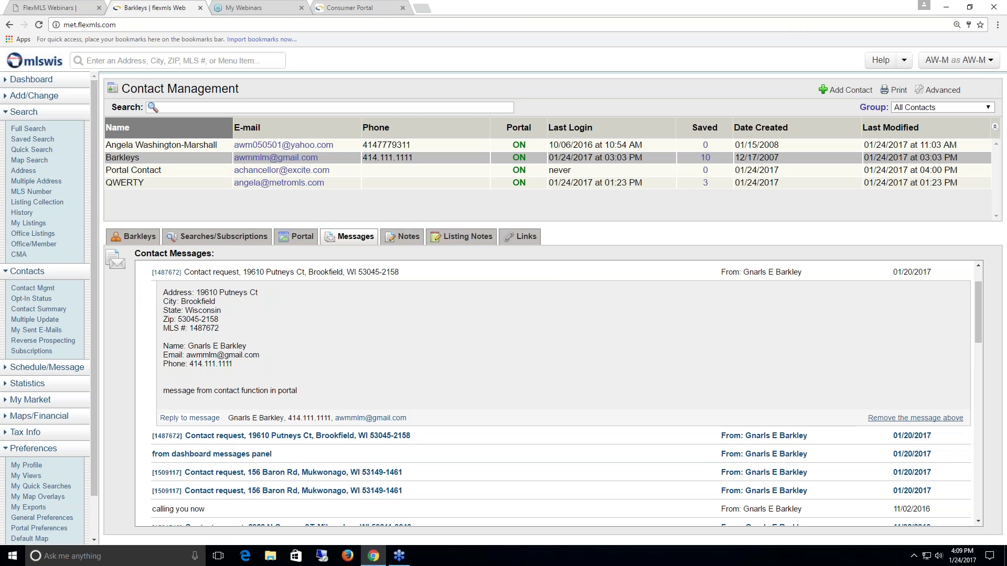
scroll(285, 425, "up", 1)
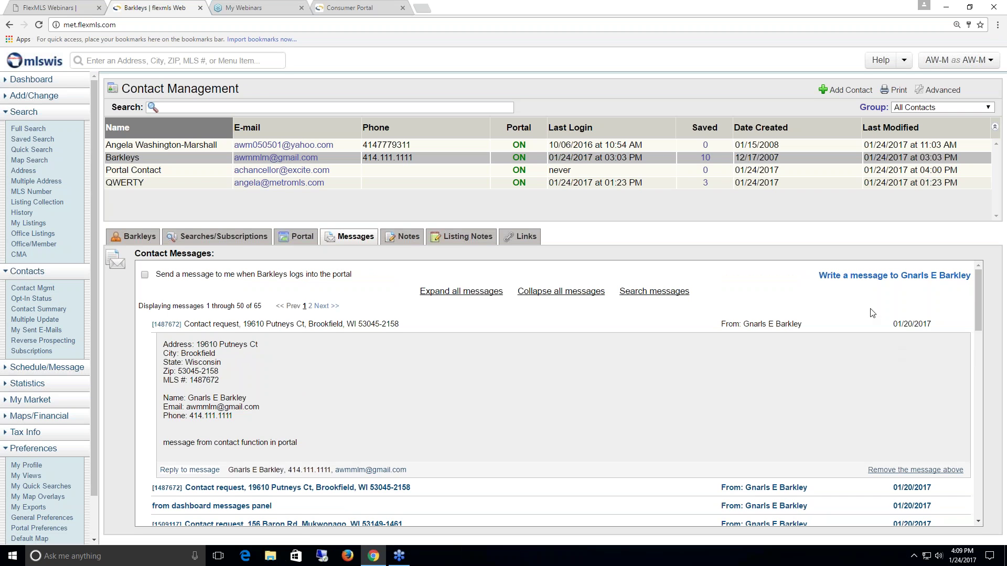
left_click(910, 282)
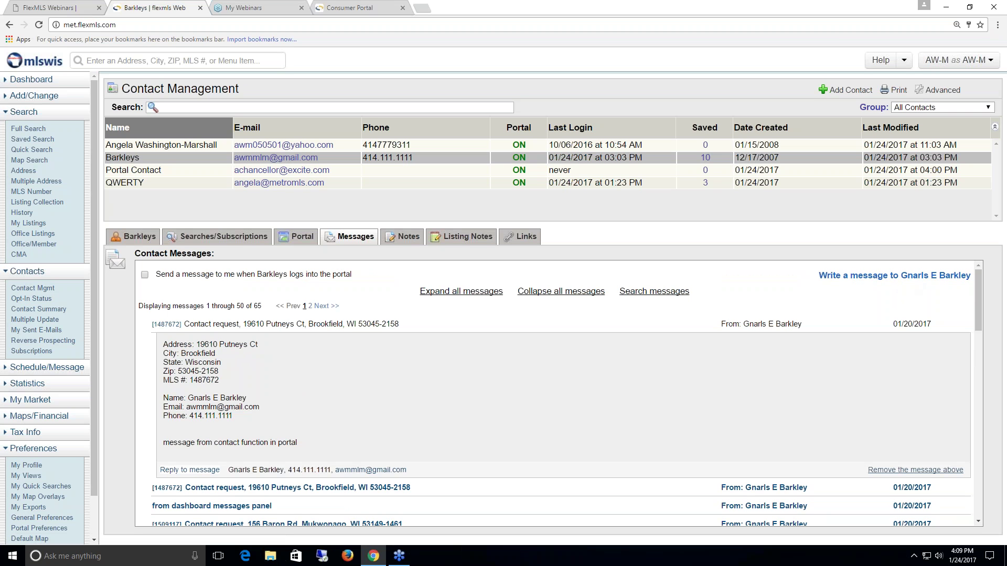
left_click(892, 278)
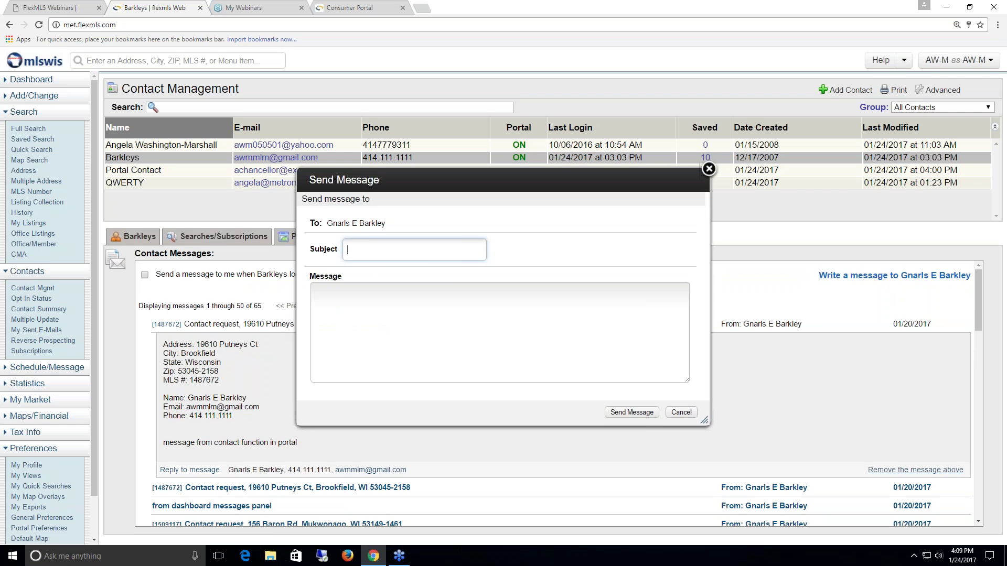
type("bbq")
key("Tab")
type("pfjkopefkdlfkdofiopdfkl;dmgdk")
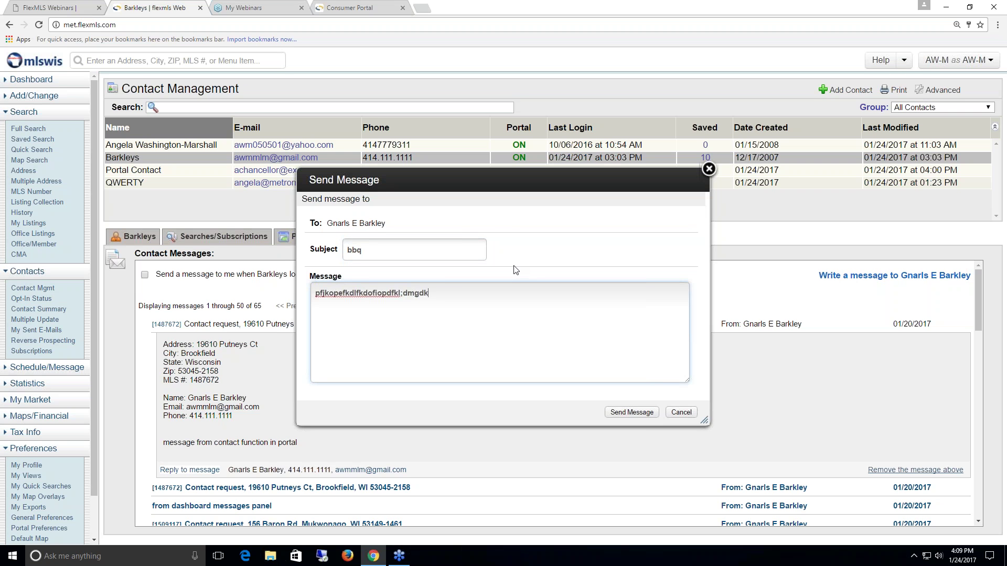
type("mol;,sfl;,xldf,z/")
left_click(681, 412)
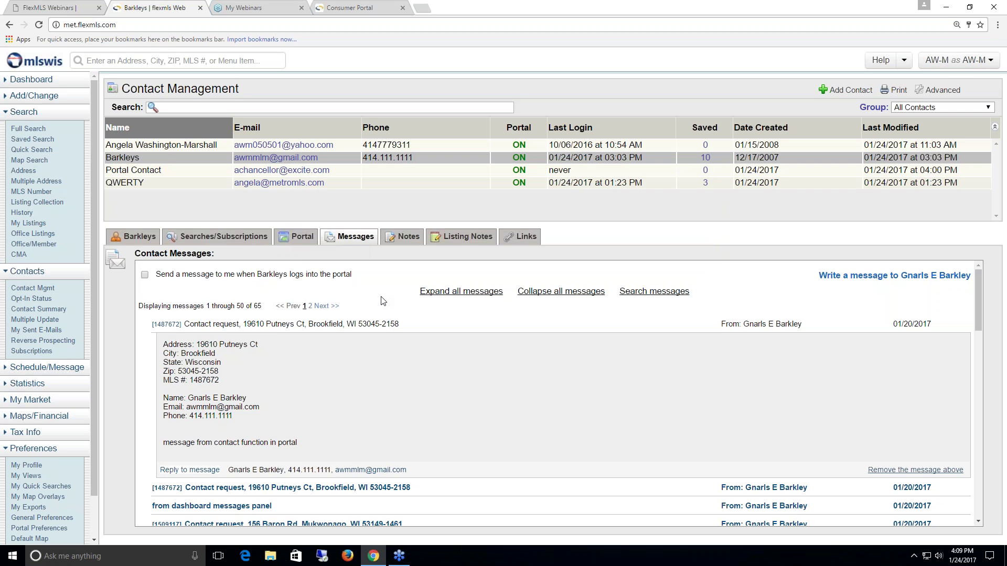
- Open Listing Notes and view the notes for 1466614 and 1469353, cancelling each unchanged
left_click(464, 238)
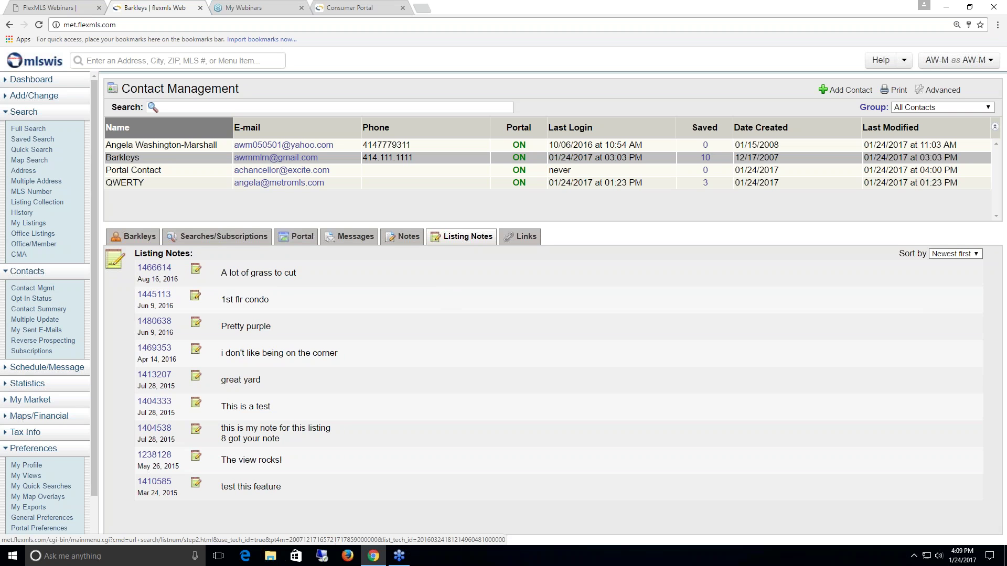
left_click(196, 270)
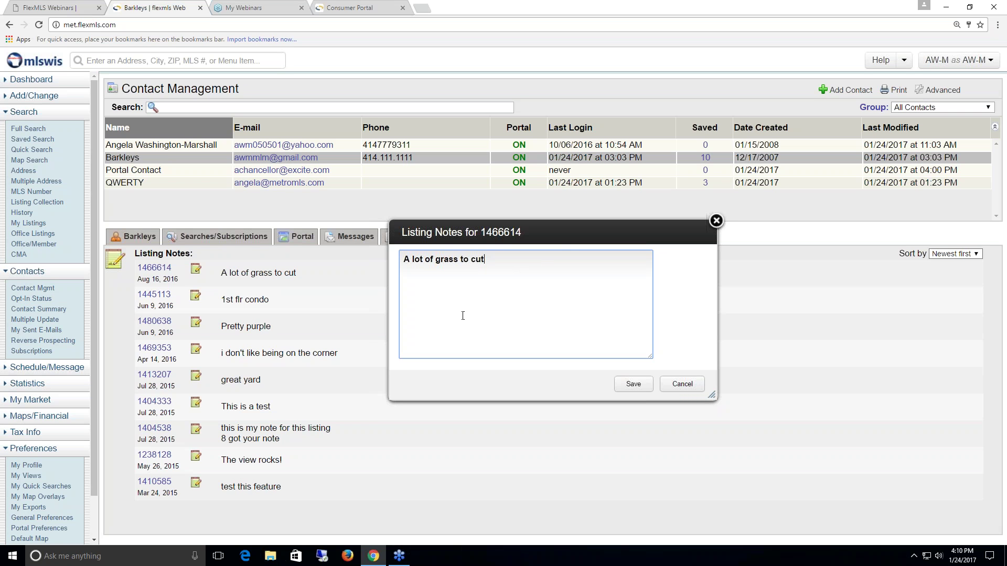
left_click(688, 386)
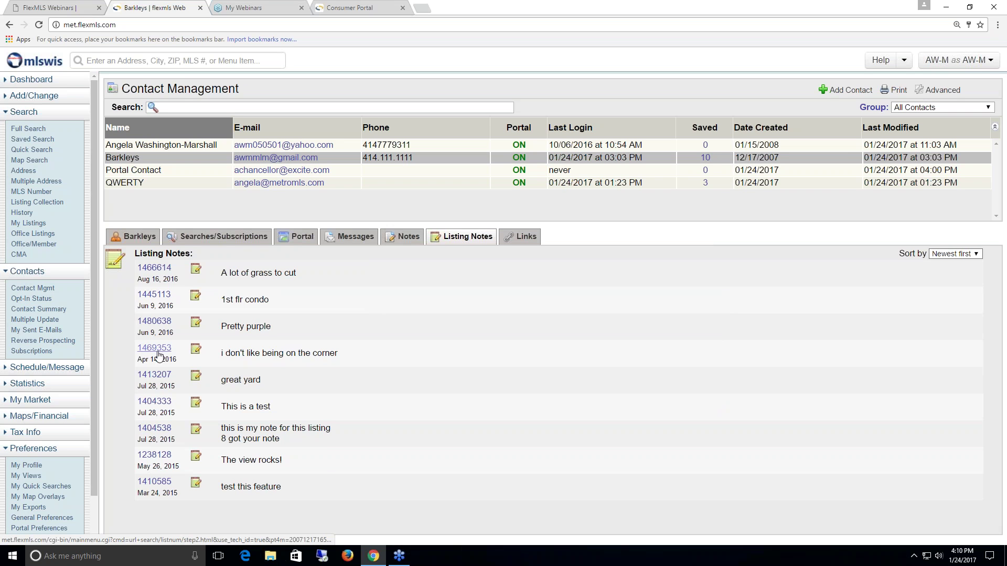
left_click(197, 351)
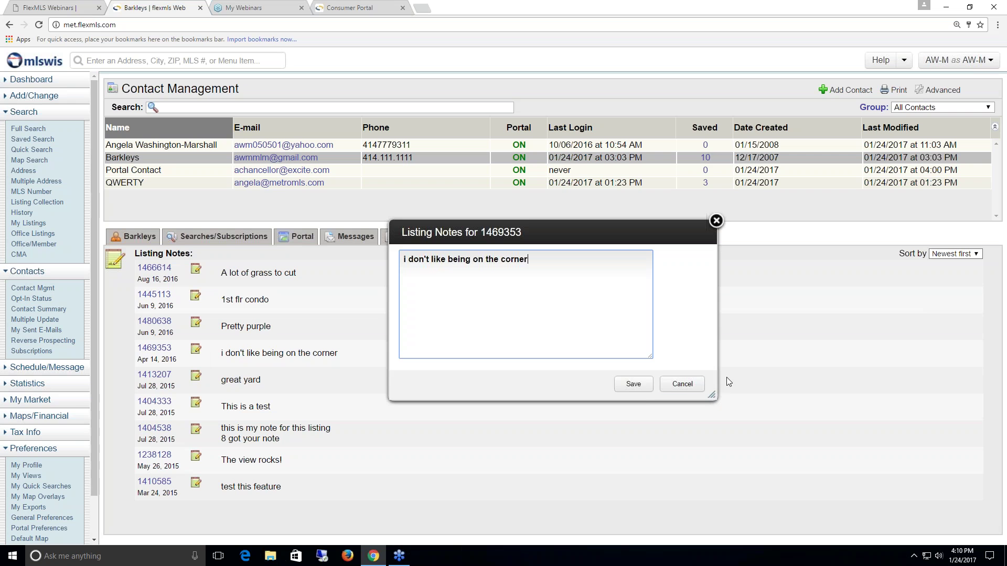
left_click(677, 384)
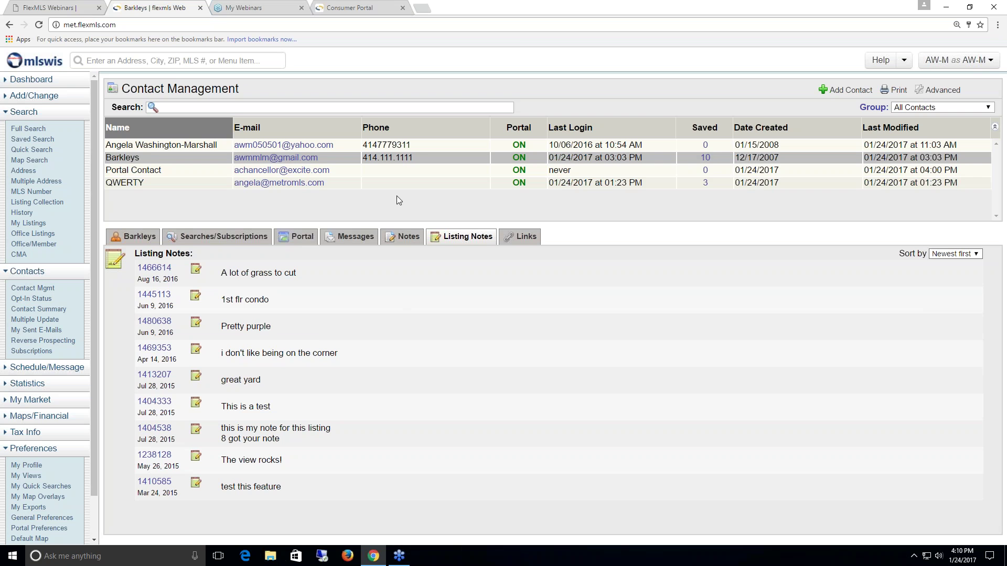
- Add a new test contact with a name and the contact's e-mail address, and save it
left_click(847, 92)
type("dijshijsd")
left_click(304, 159)
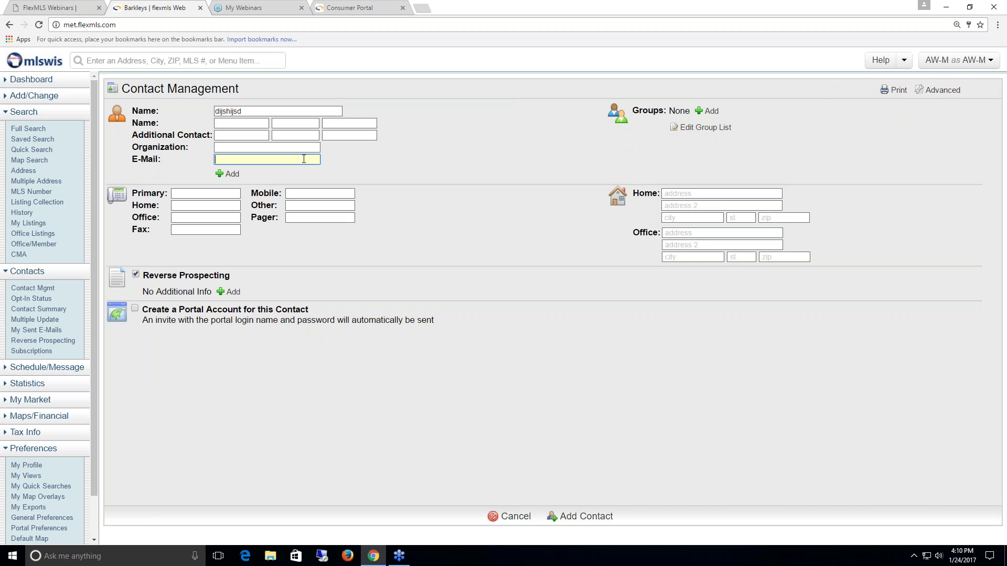
left_click(583, 517)
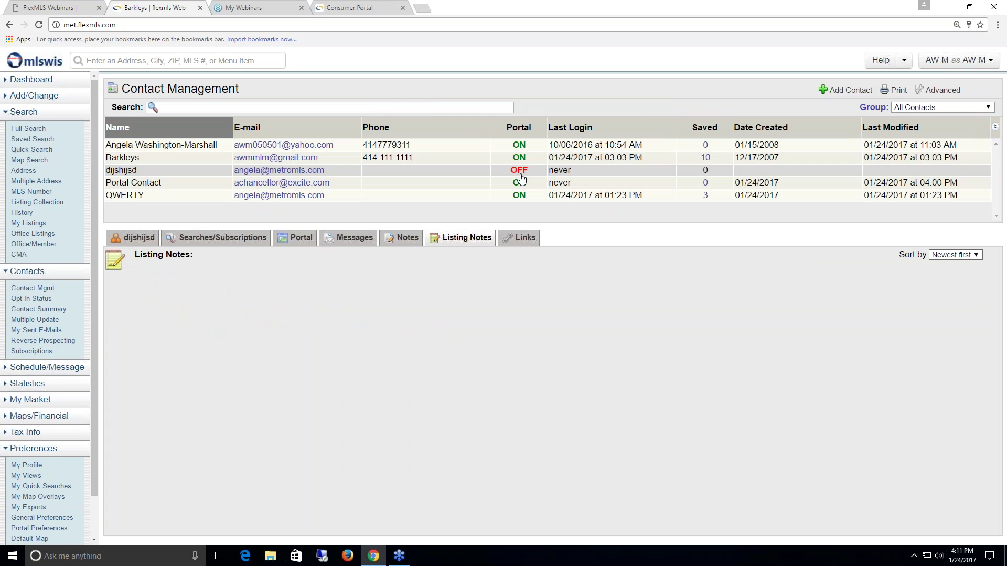
- Create the test contact's portal account from the Portal tab with Send Invite checked
left_click(296, 239)
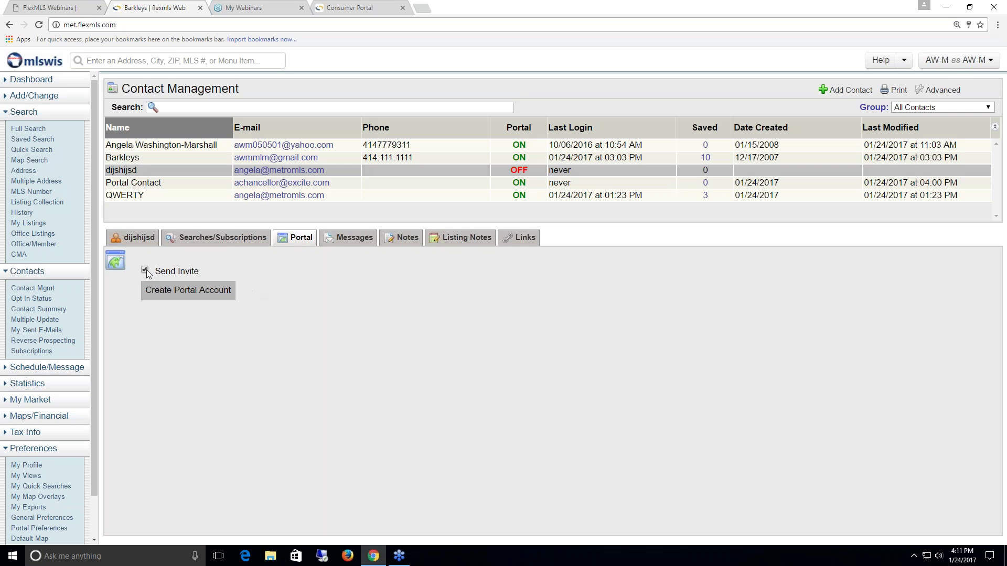
left_click(177, 291)
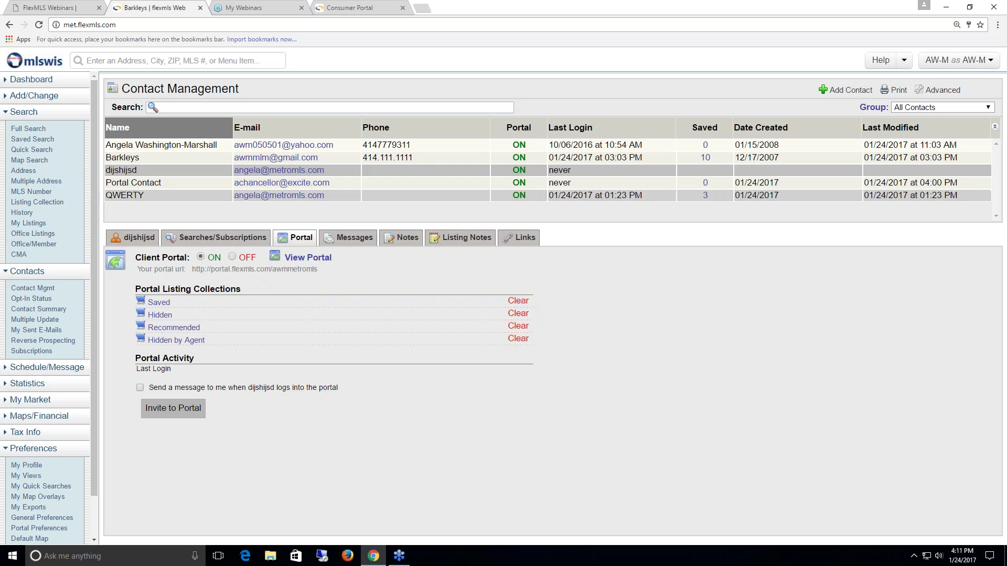
left_click(943, 92)
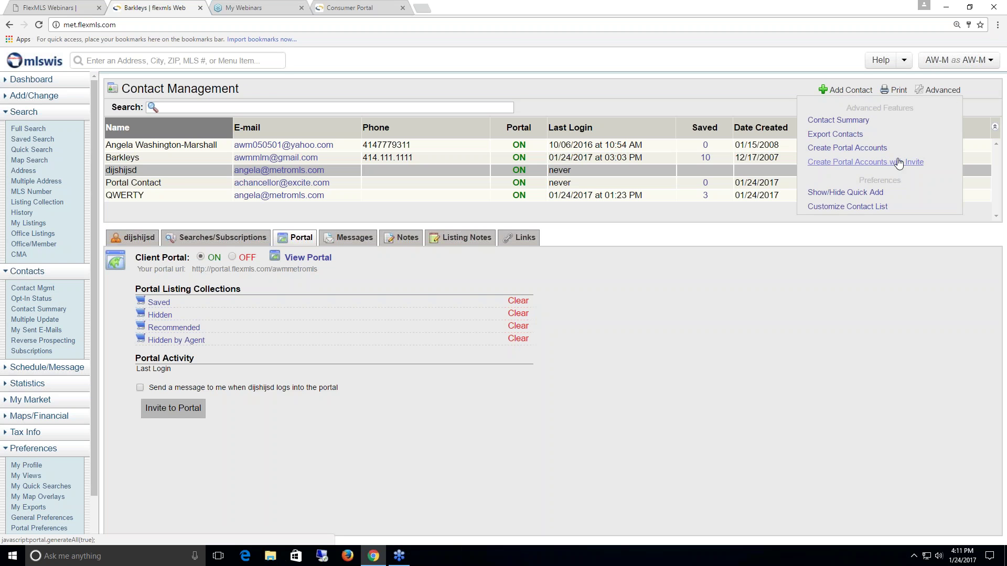
left_click(869, 149)
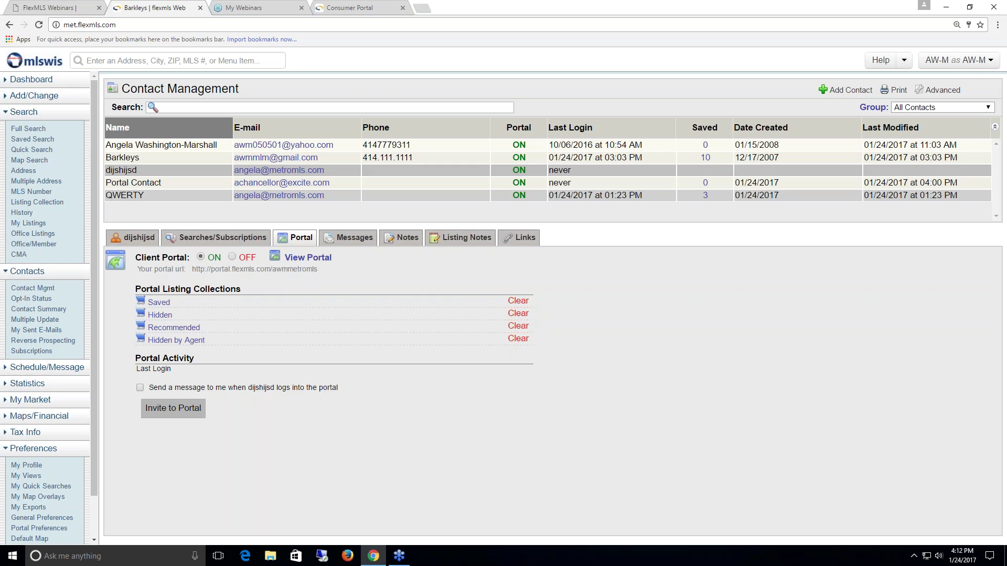
left_click(942, 90)
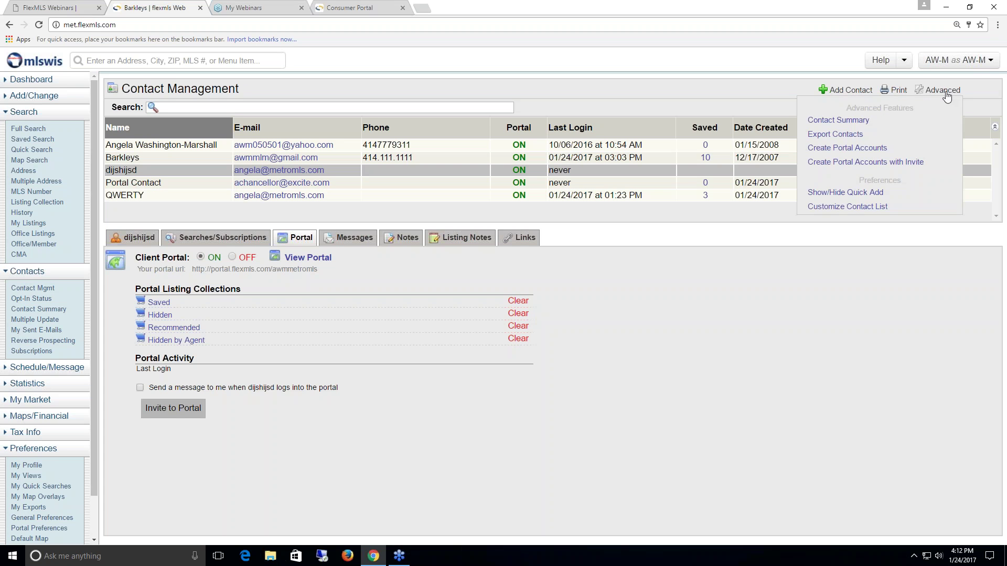
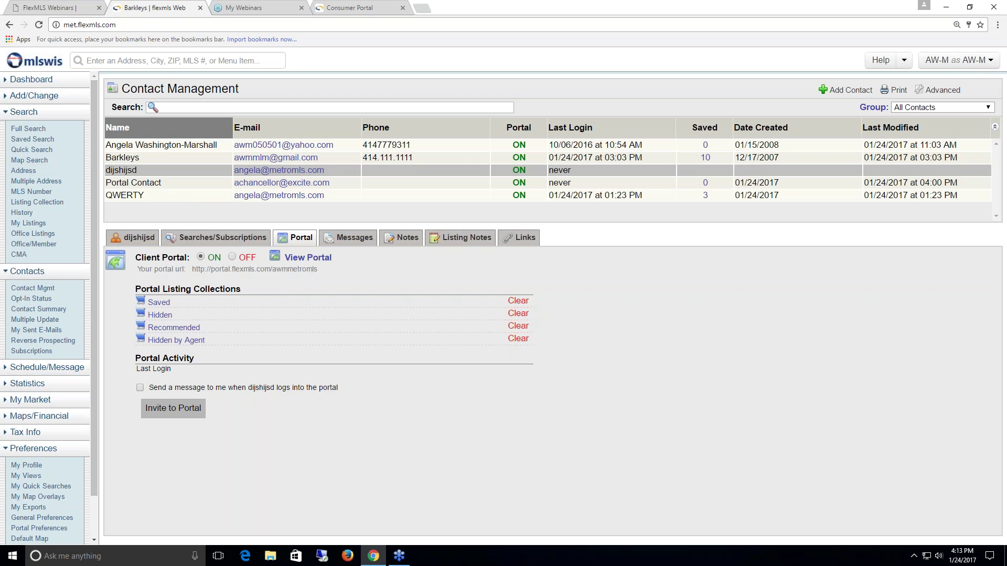
- Start a Full Search of active single-family listings in Milwaukee County, municipality Wauwatosa
left_click(32, 132)
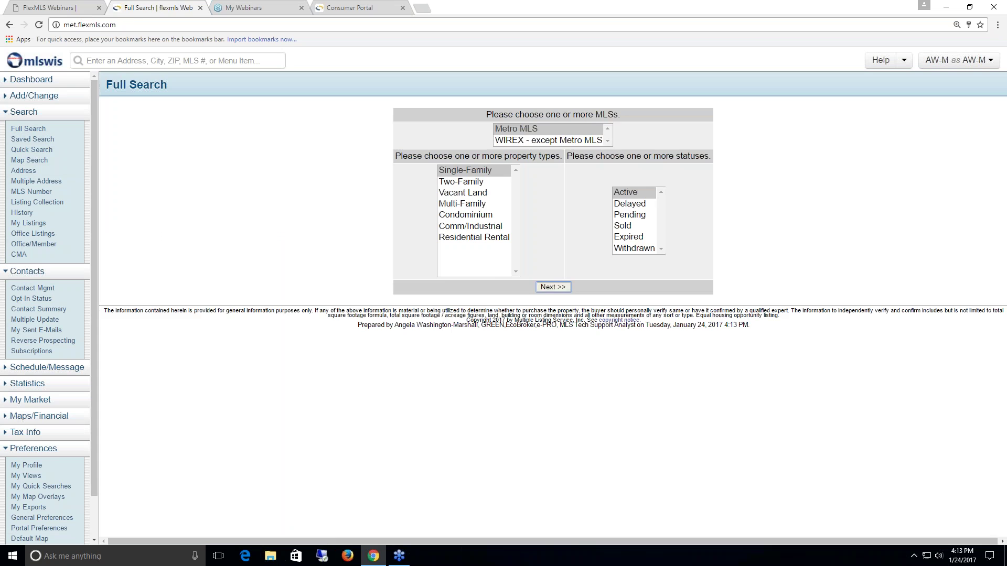
left_click(551, 286)
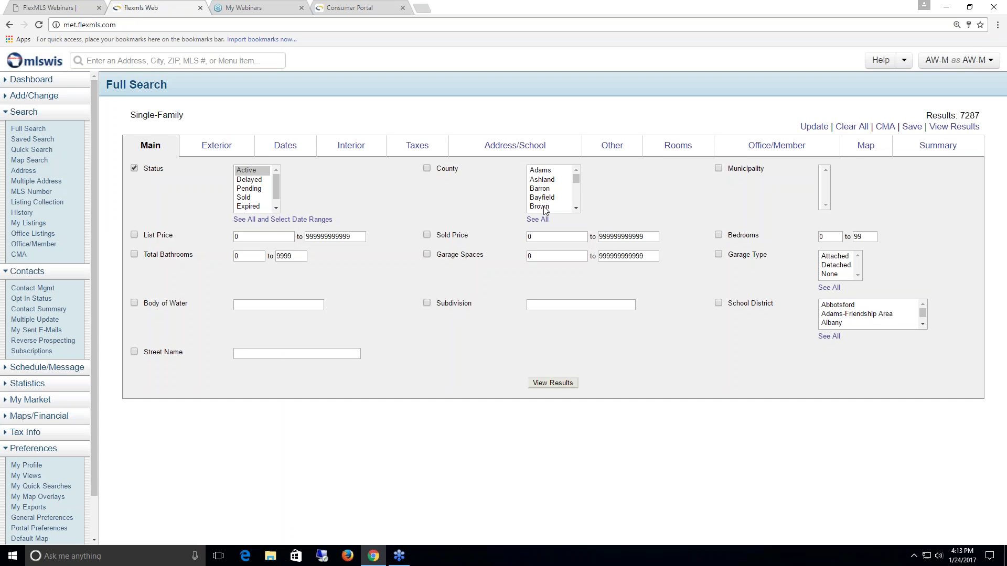
left_click(539, 206)
type("mi")
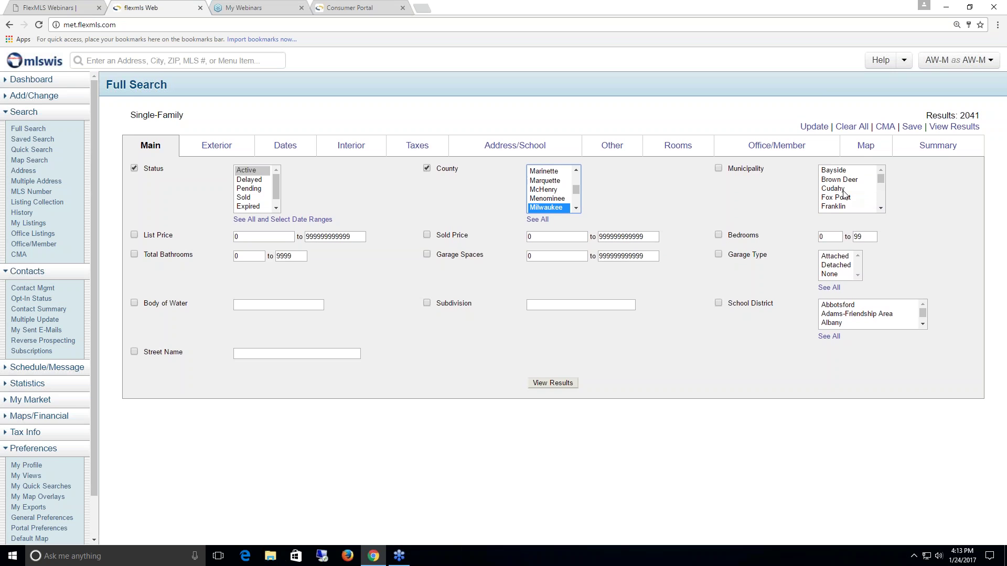
left_click(842, 189)
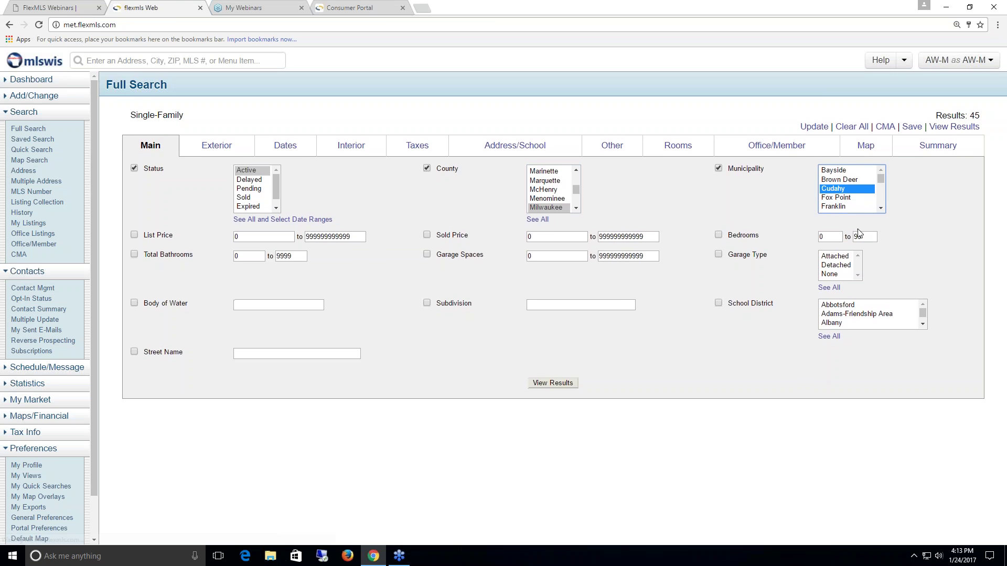
left_click(880, 209)
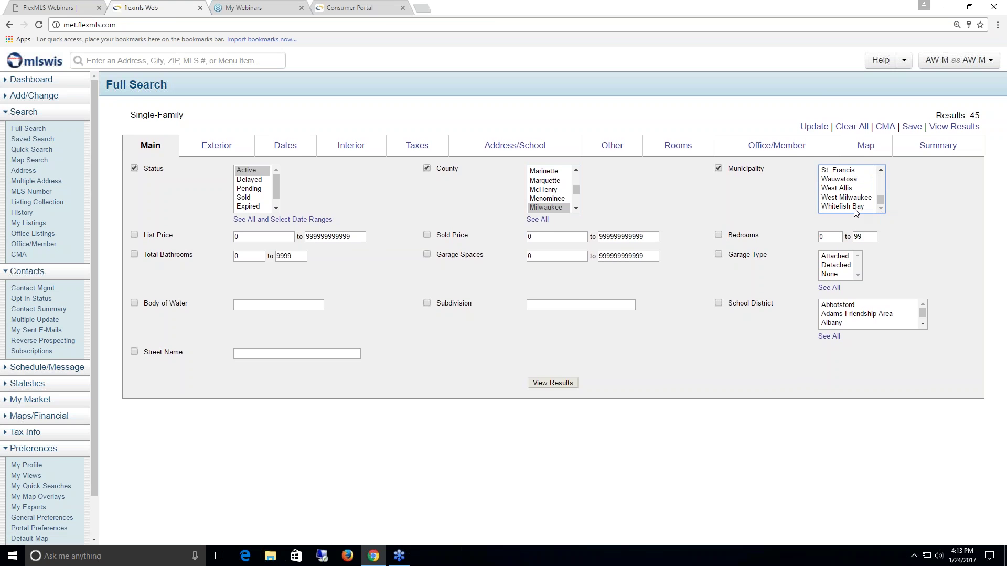
left_click(848, 180)
- Limit bedrooms to 3 through 4 and view the 95 matching results
left_click(835, 237)
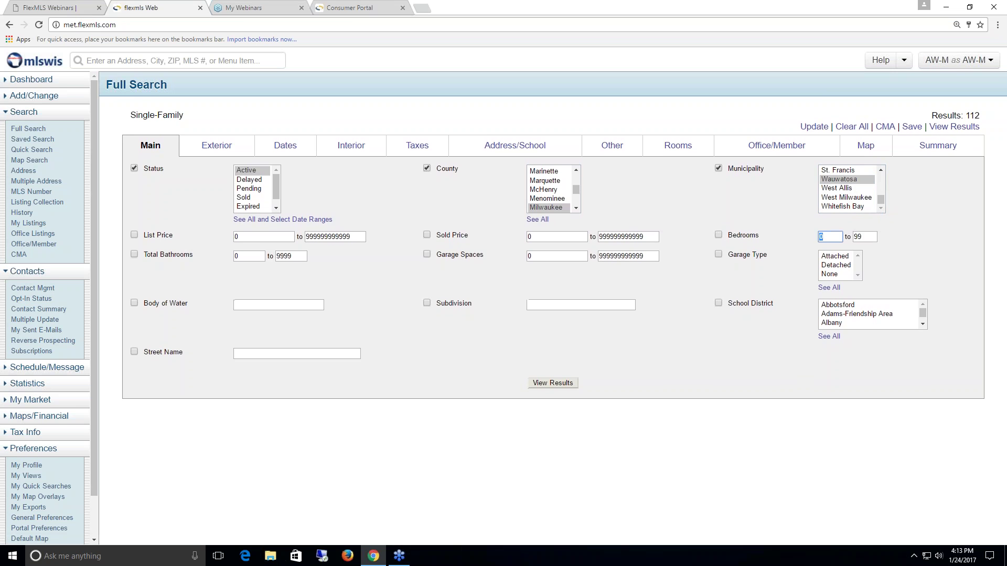
type("3")
key("Tab")
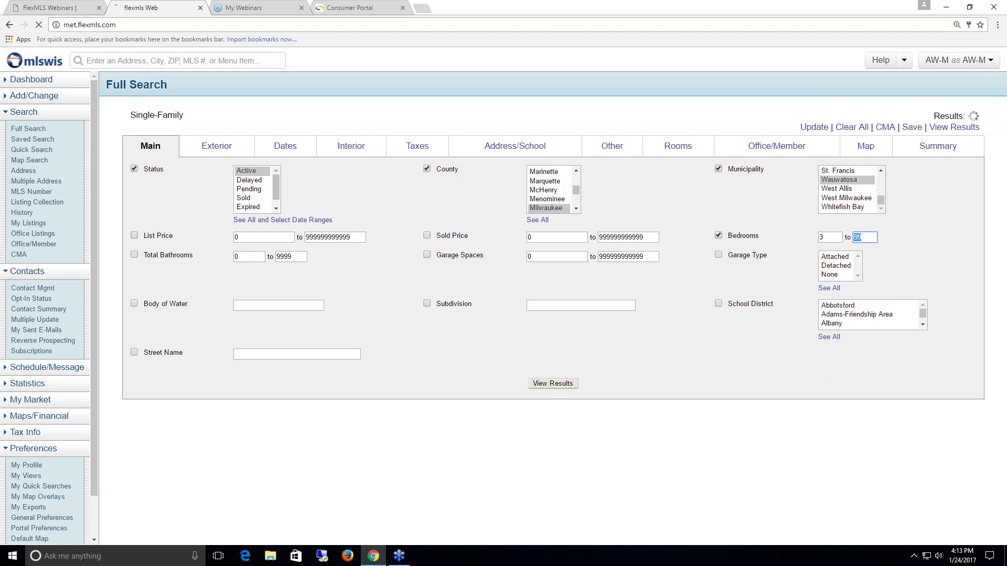
type("4")
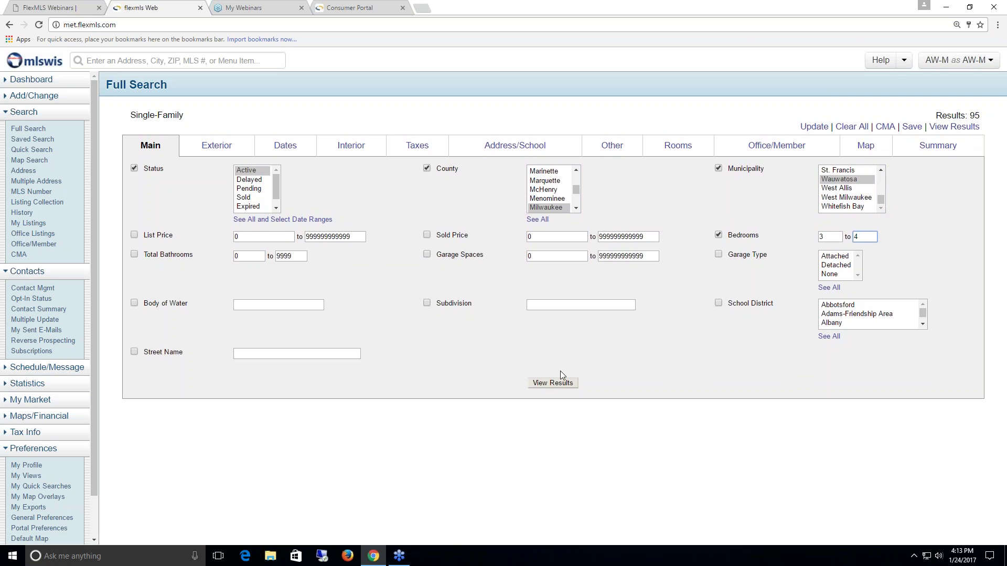
left_click(557, 383)
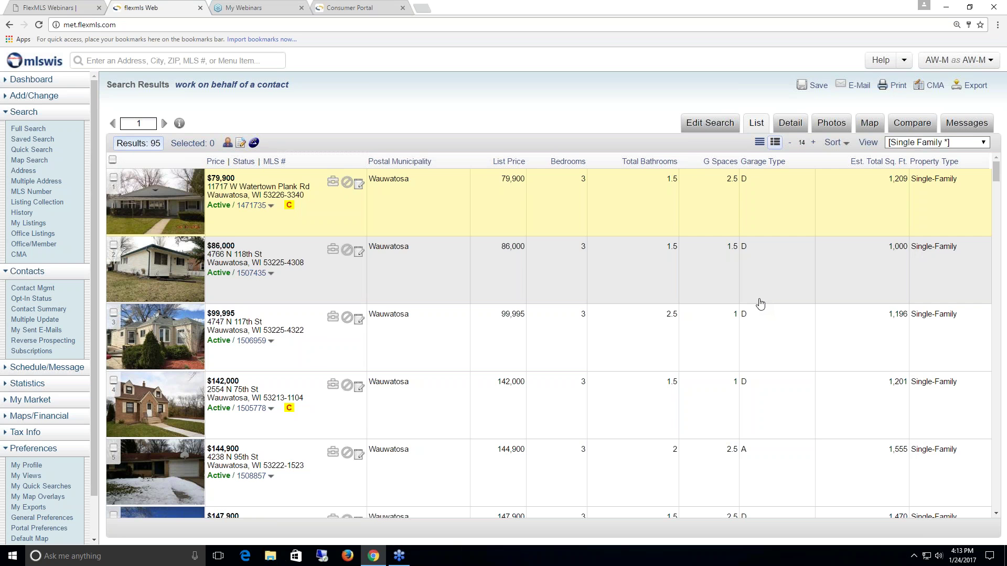
scroll(712, 331, "down", 1)
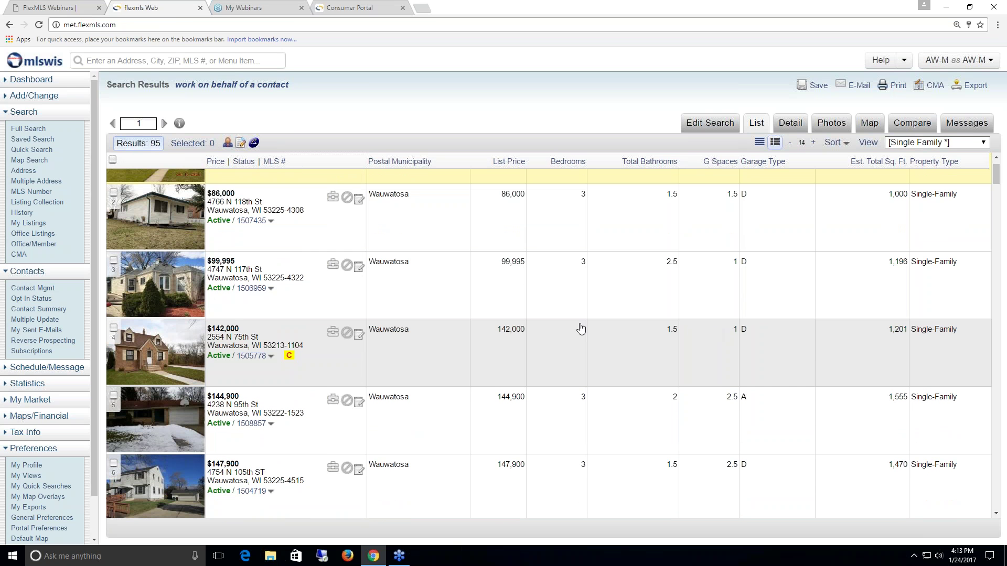
left_click(262, 310)
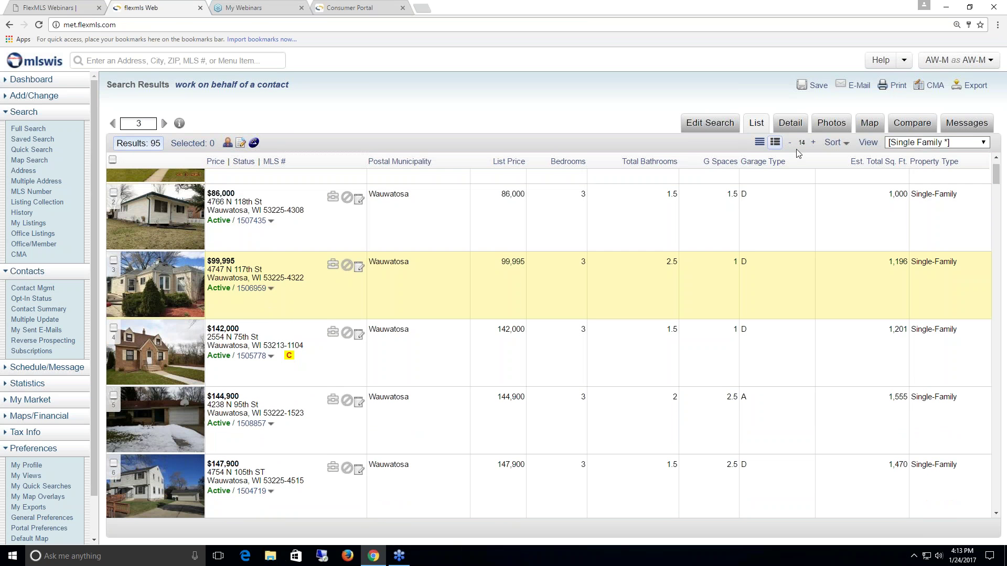
left_click(791, 125)
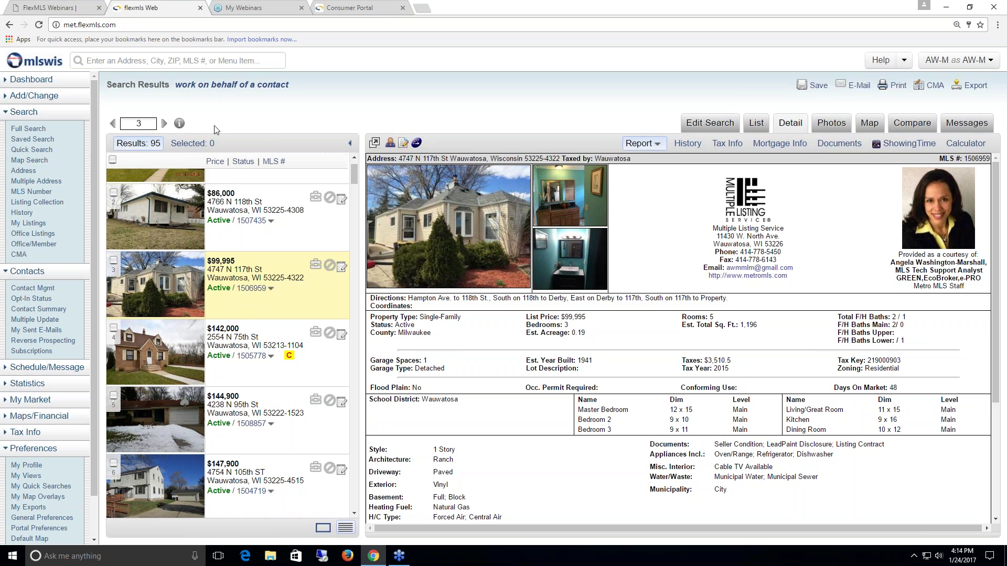
- Work on behalf of Portal Contact, found by searching 'portal' in the contact picker
left_click(225, 90)
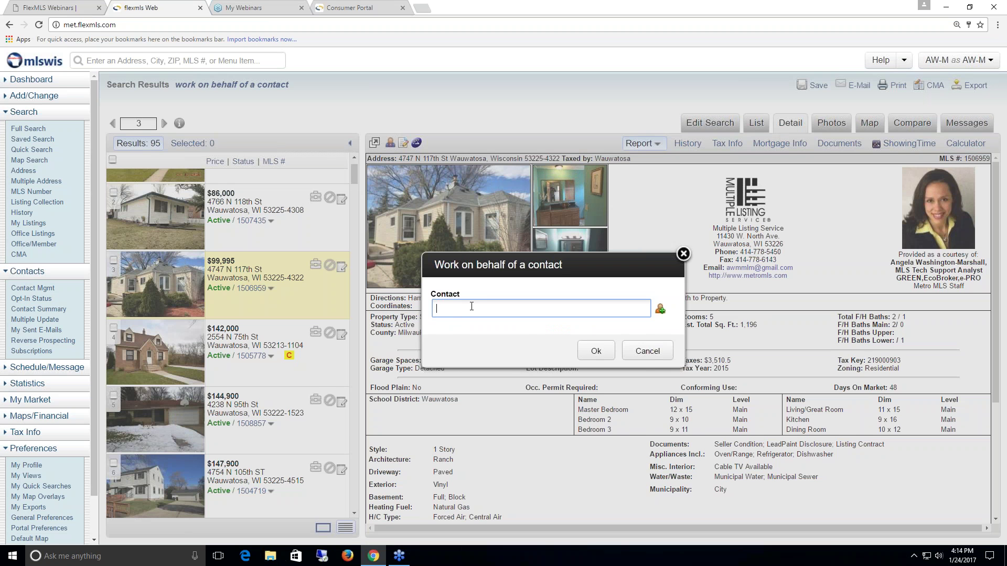
type("barkel")
key("BackSpace")
key("BackSpace")
key("BackSpace")
key("BackSpace")
key("BackSpace")
type("portal")
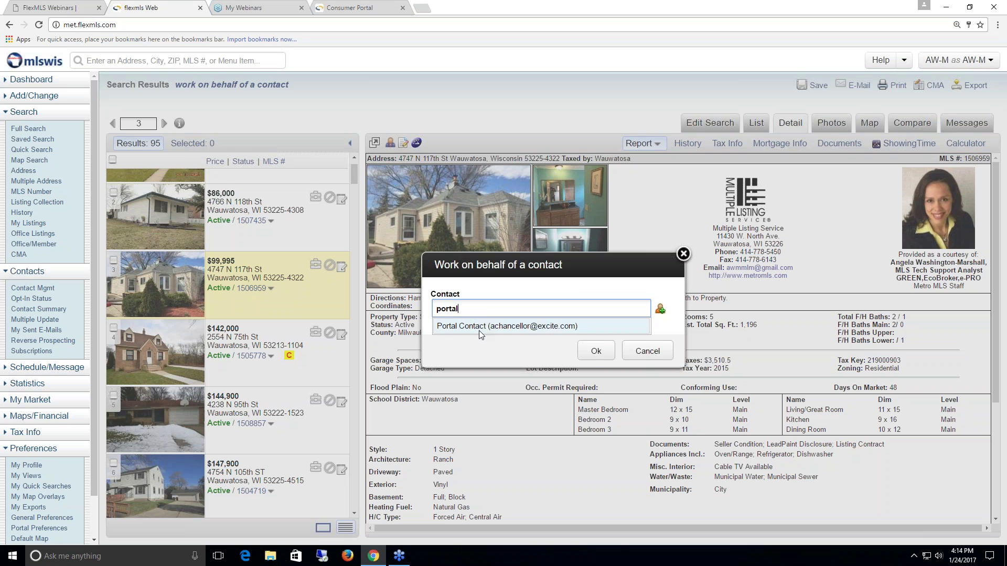
left_click(480, 330)
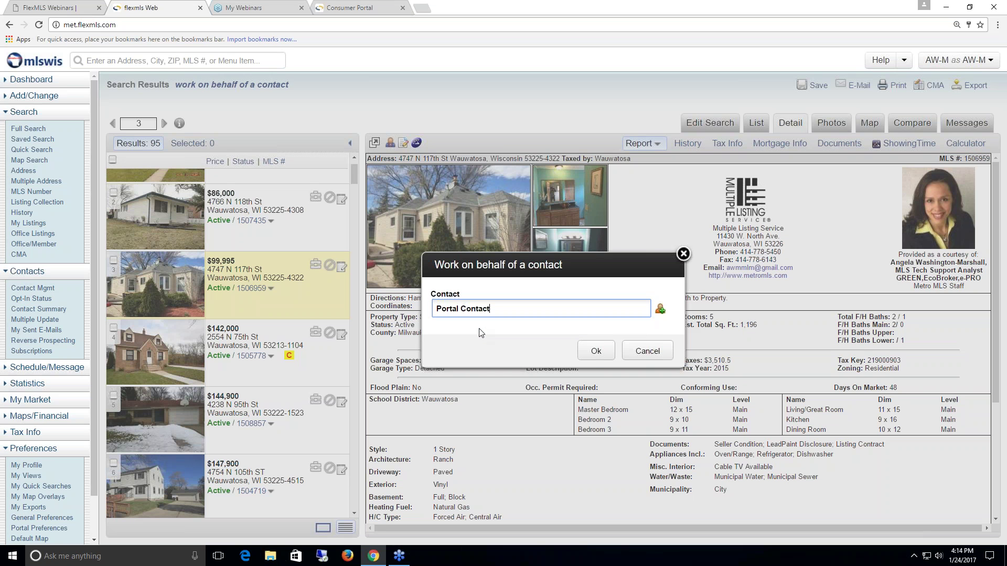
left_click(594, 353)
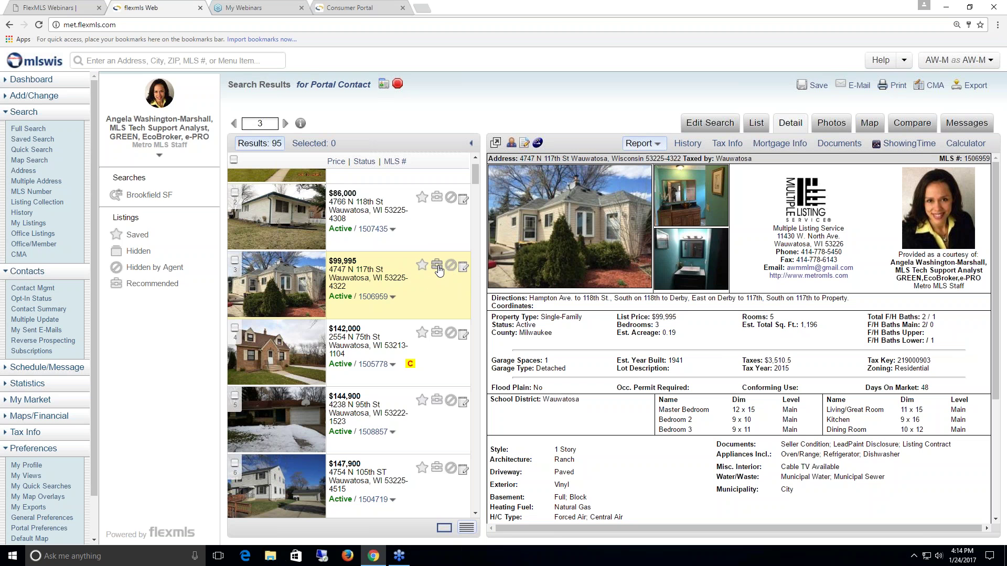
left_click(437, 265)
left_click_drag(965, 158, 989, 158)
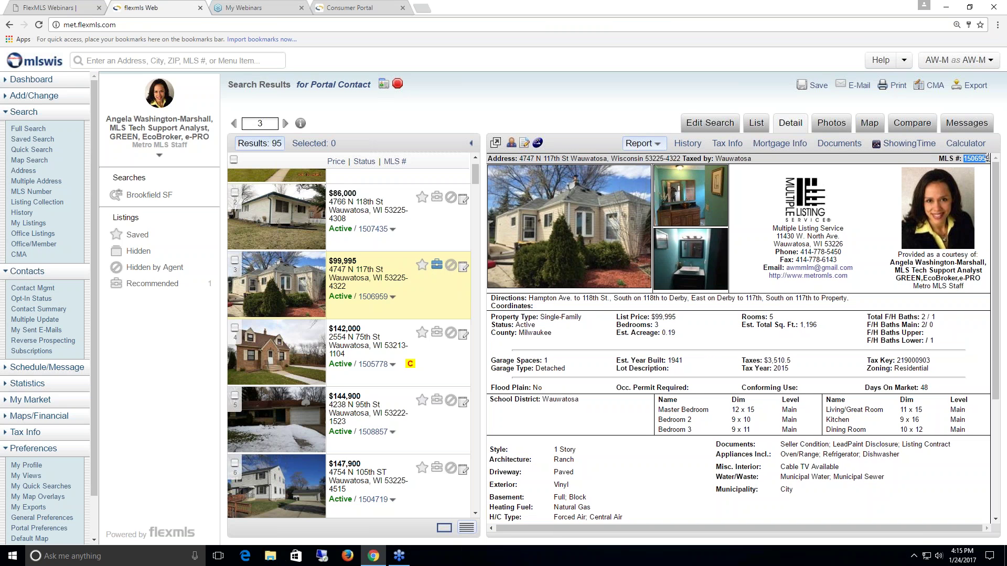
right_click(980, 158)
left_click(943, 169)
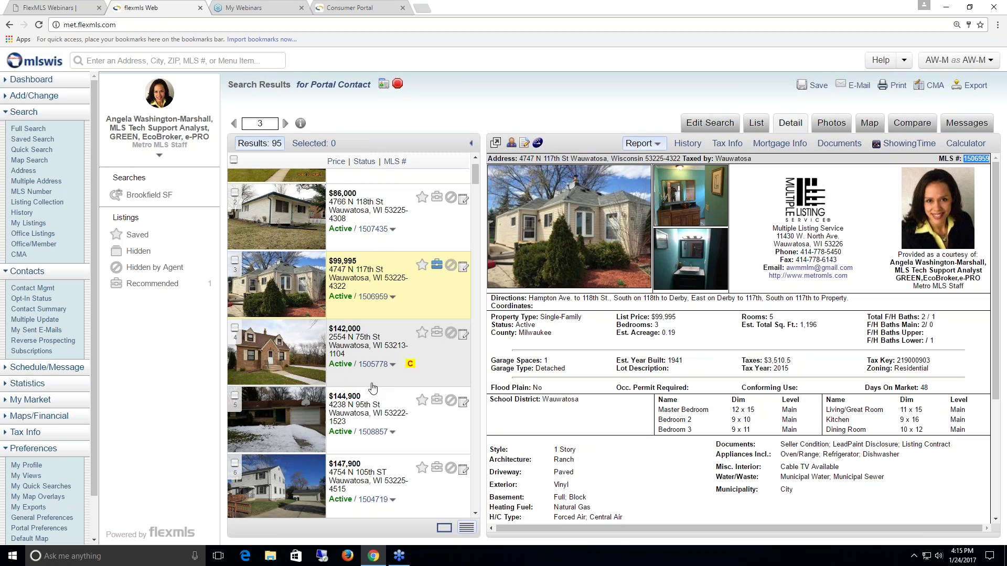
left_click(398, 86)
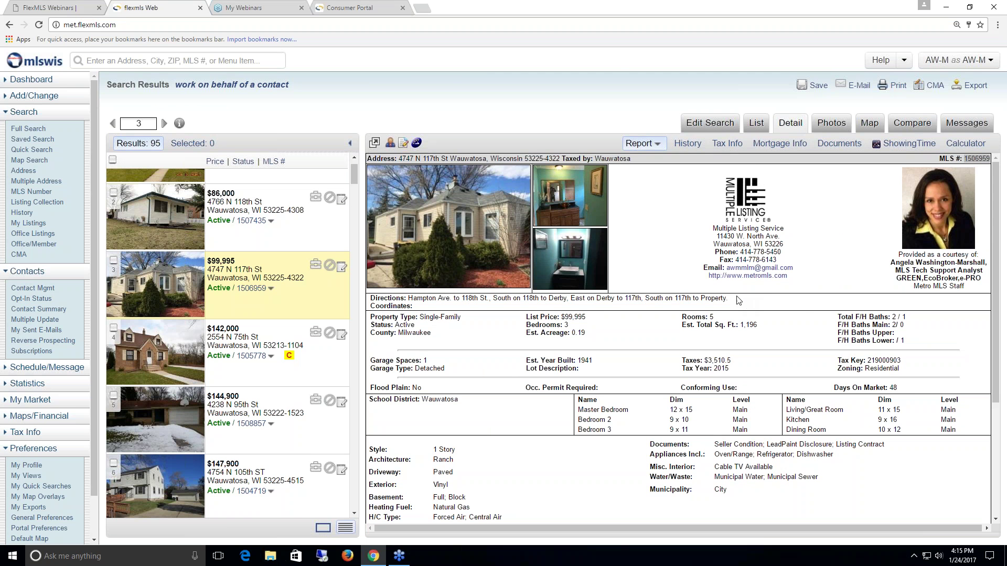
- From Contact Management, message Portal Contact with subject 'reciommended' and a filler-text body
left_click(33, 288)
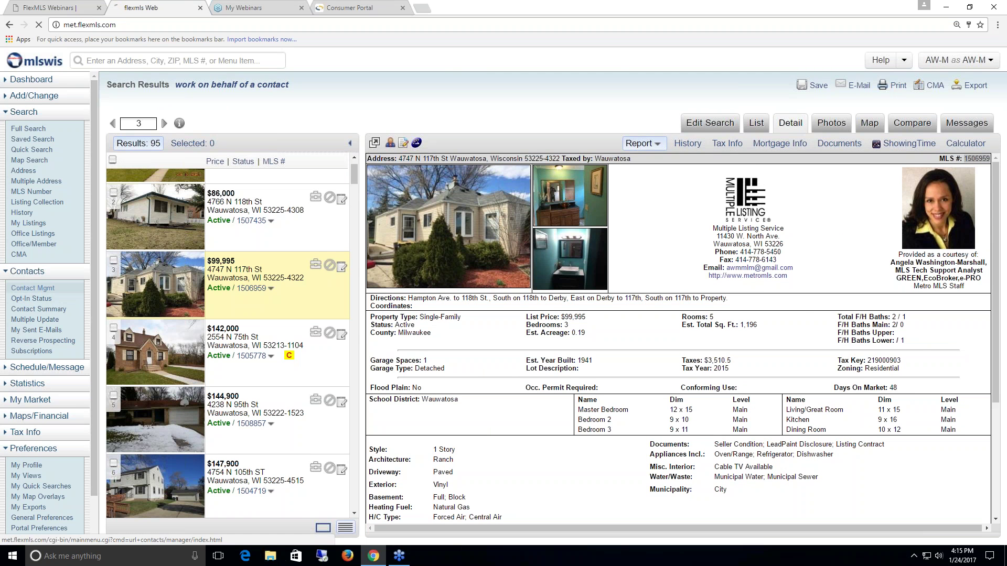
left_click(133, 183)
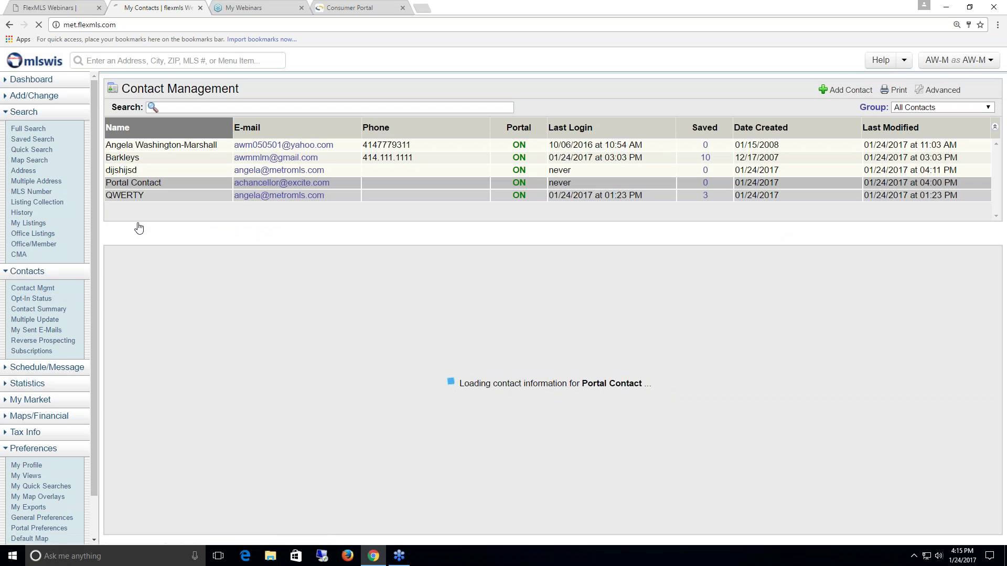
left_click(373, 236)
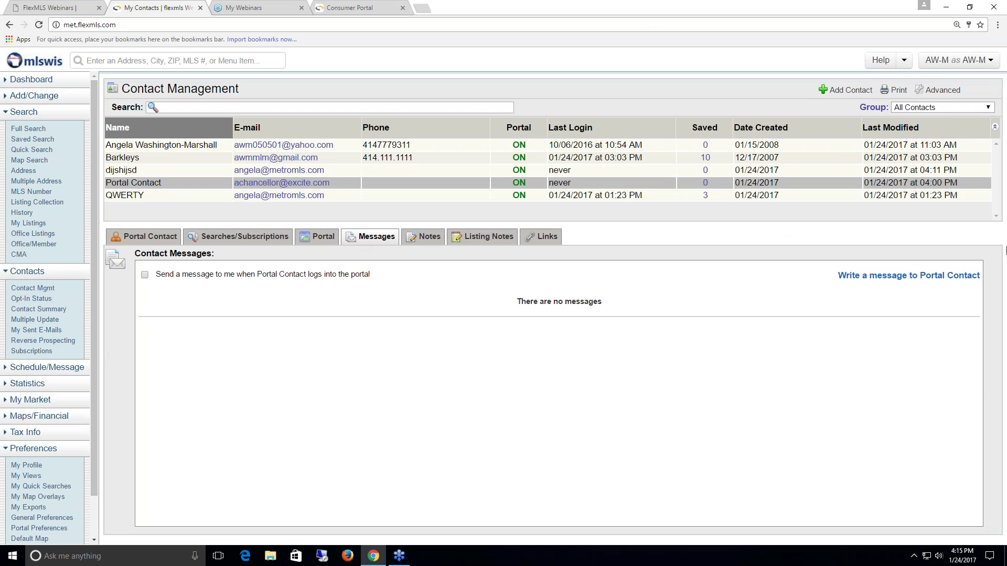
left_click(950, 277)
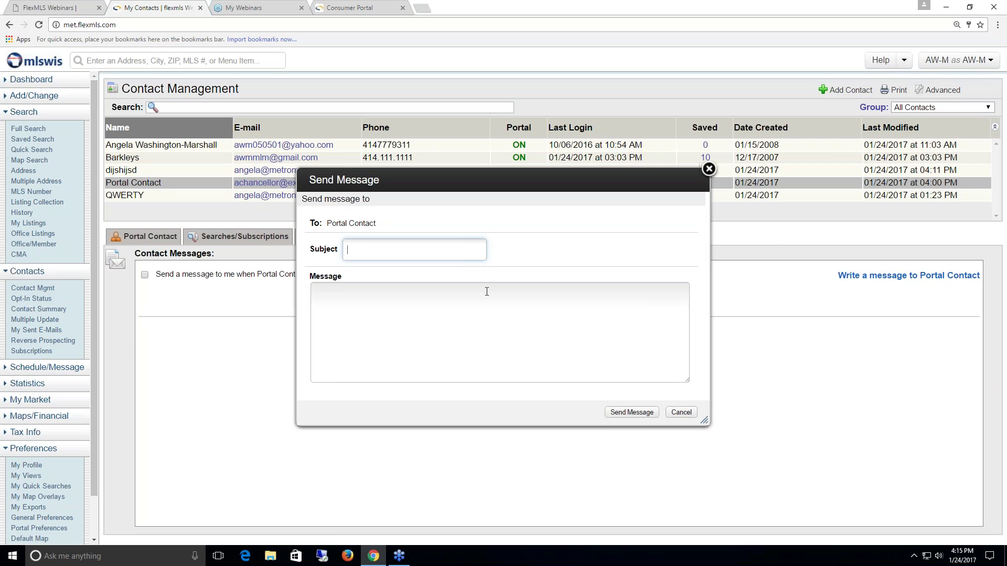
type("reciommended")
left_click(490, 293)
type("dfj")
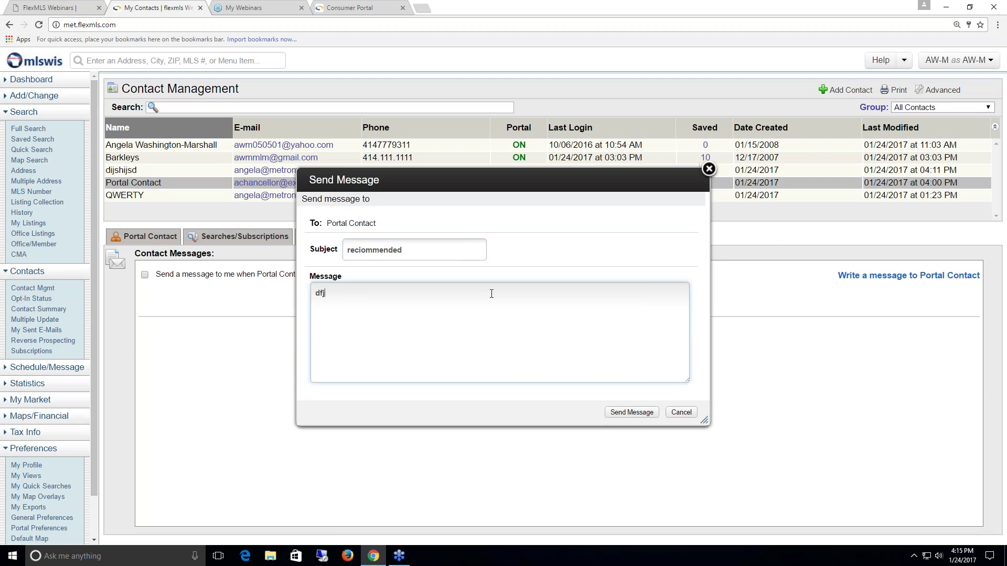
type("sdiofjsdlfjdiojniklmfsdafhnouin")
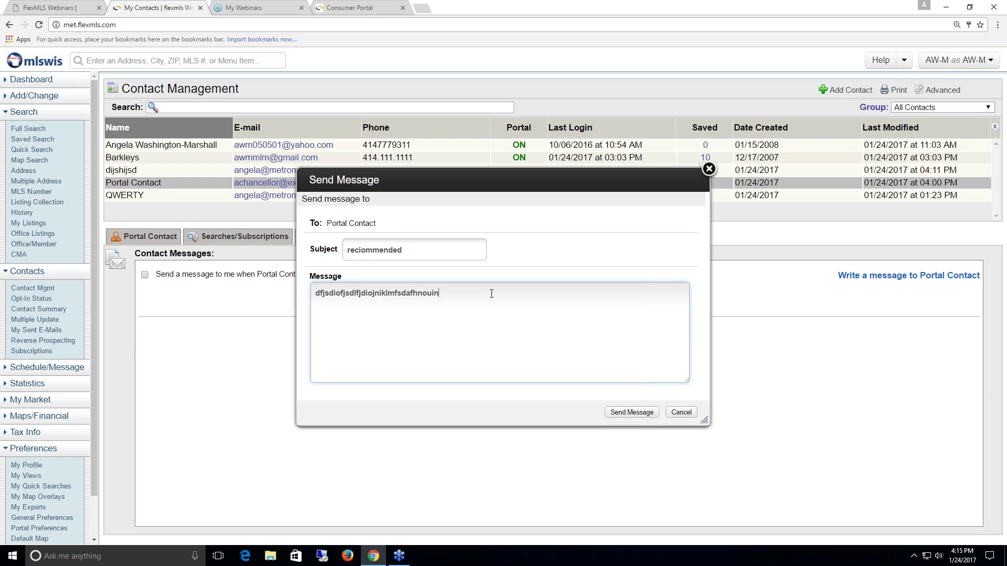
type("kl.cmopxjcipsfmdks:fcm x")
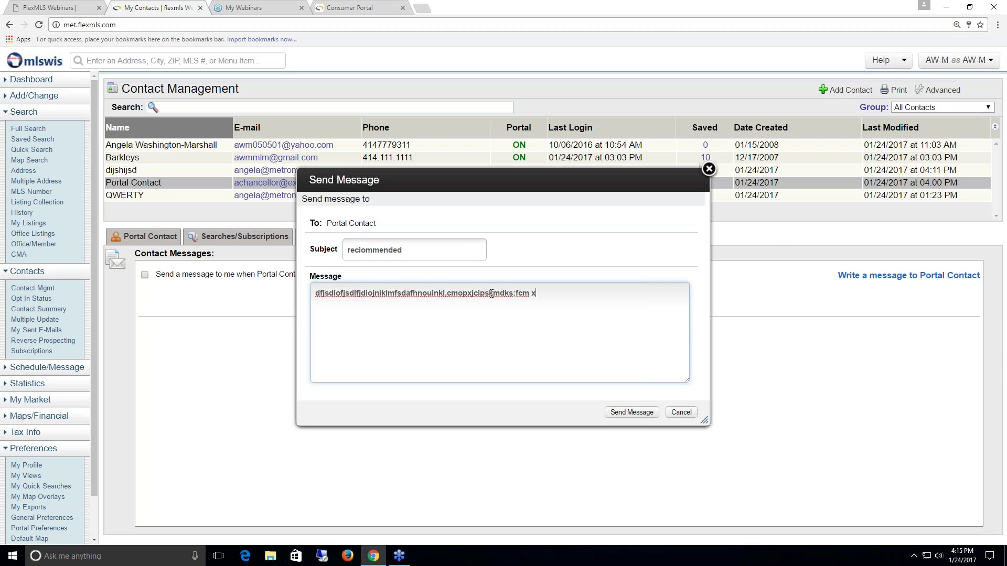
type("mkmckxjmlmclslsxlkcmsopkdls,ls;,cl;x")
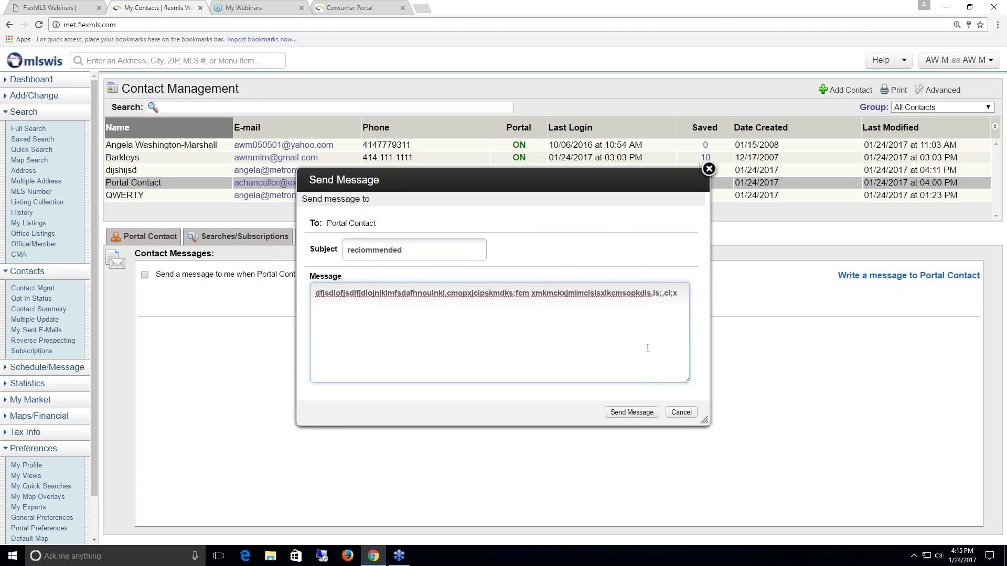
left_click(643, 414)
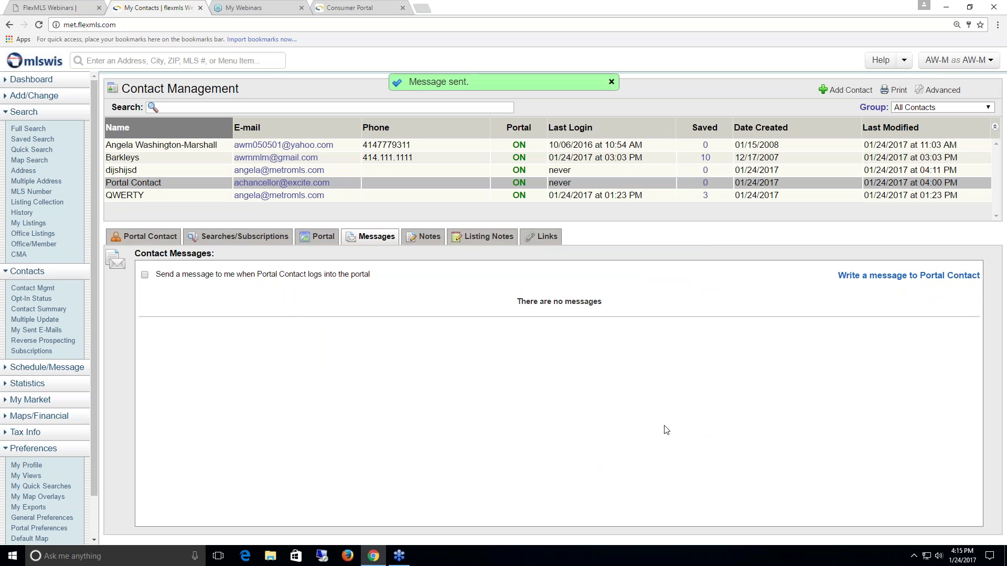